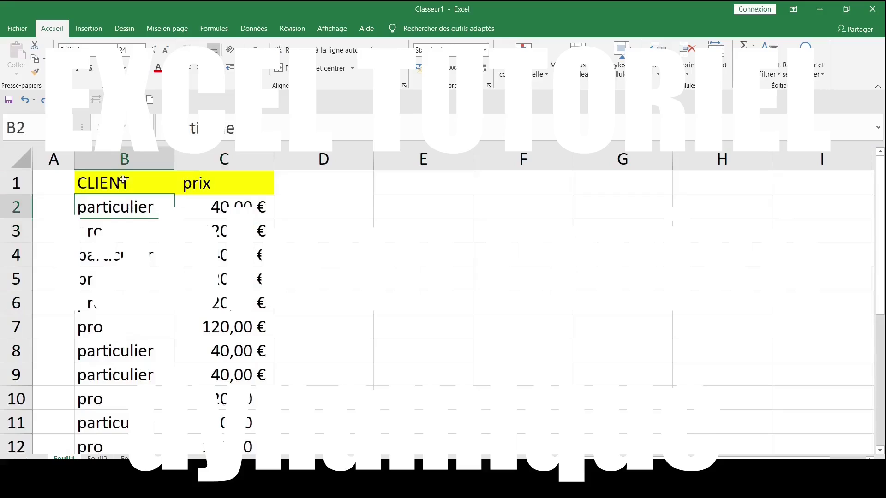
- Review the CLIENT types and prices in columns B and C
left_click(125, 183)
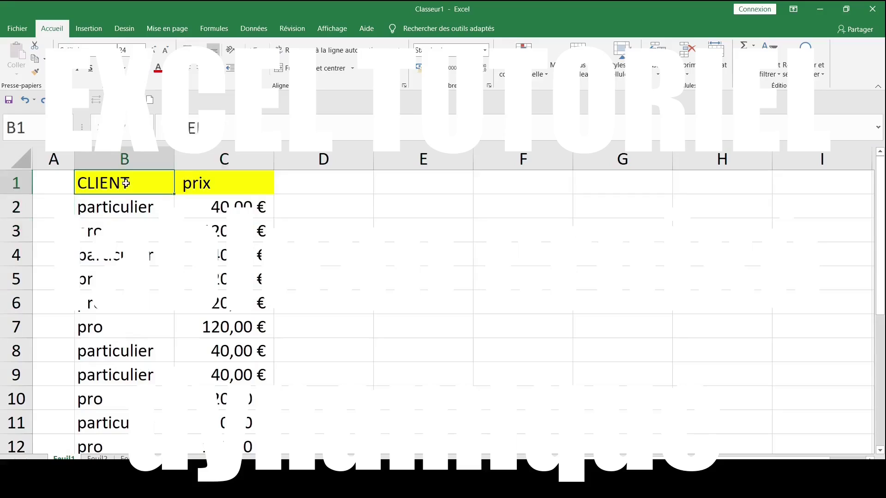
left_click(176, 220)
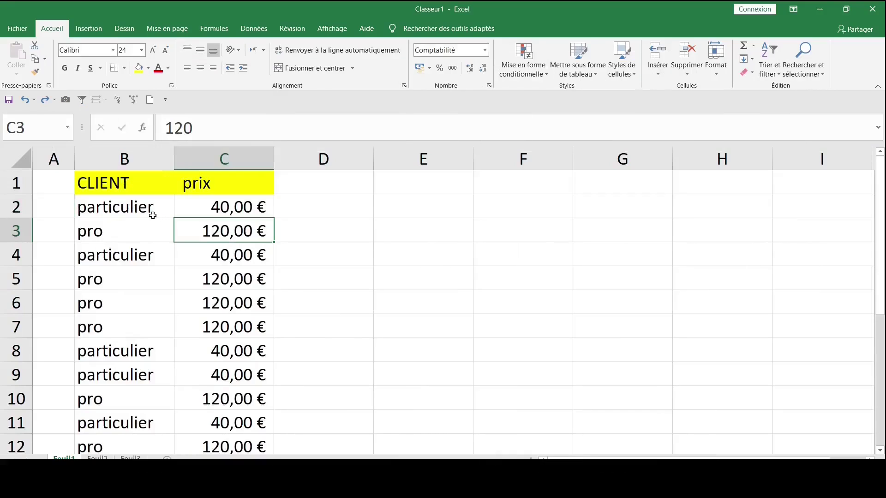
left_click(143, 212)
left_click(118, 228)
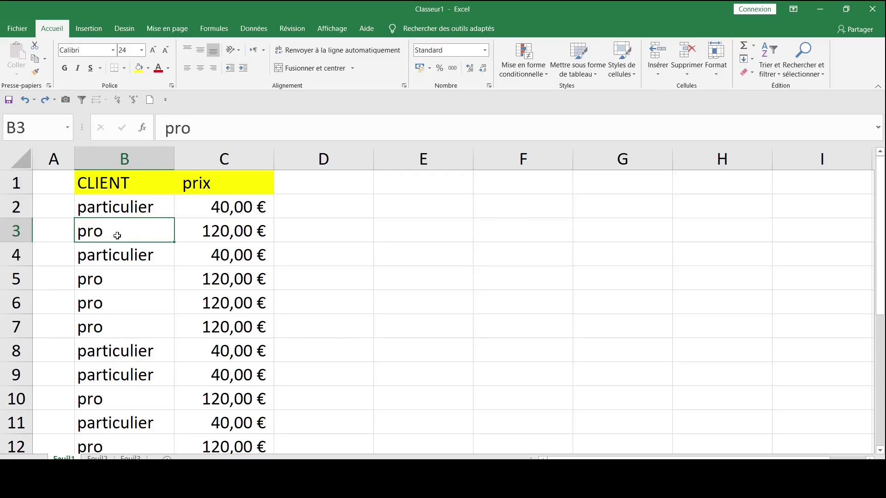
left_click_drag(141, 208, 189, 422)
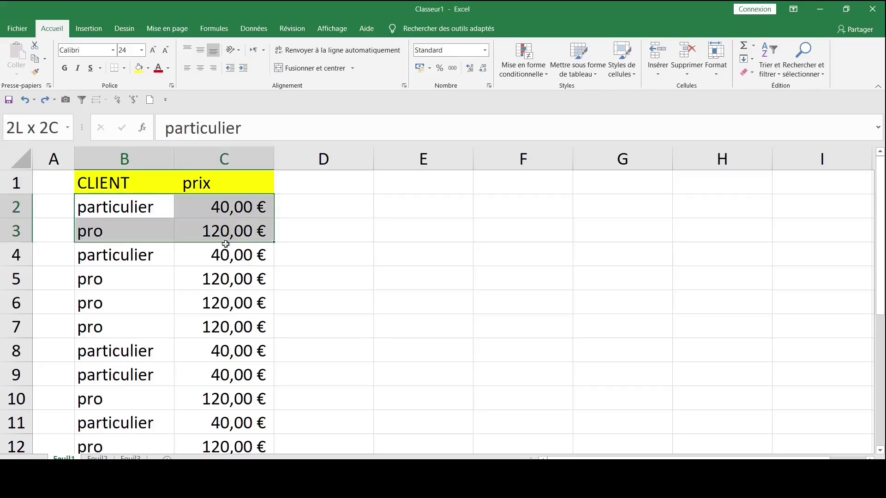
left_click(189, 283)
left_click(198, 325)
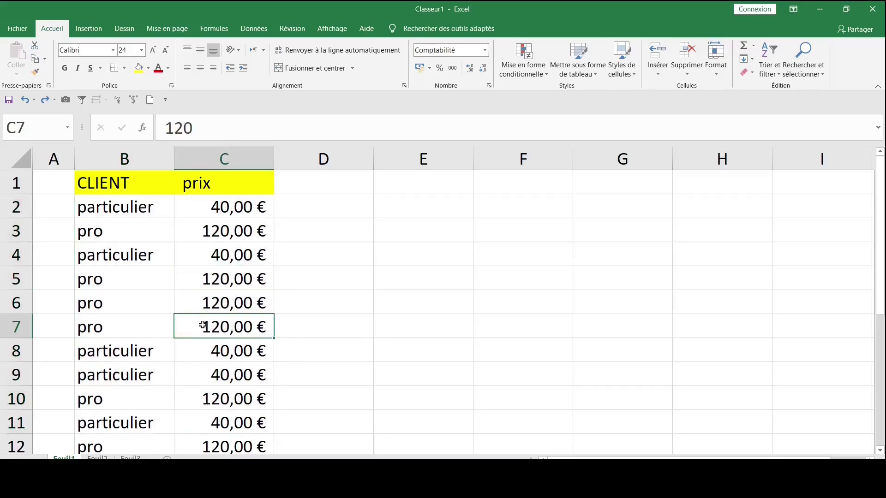
left_click(129, 312)
left_click(154, 250)
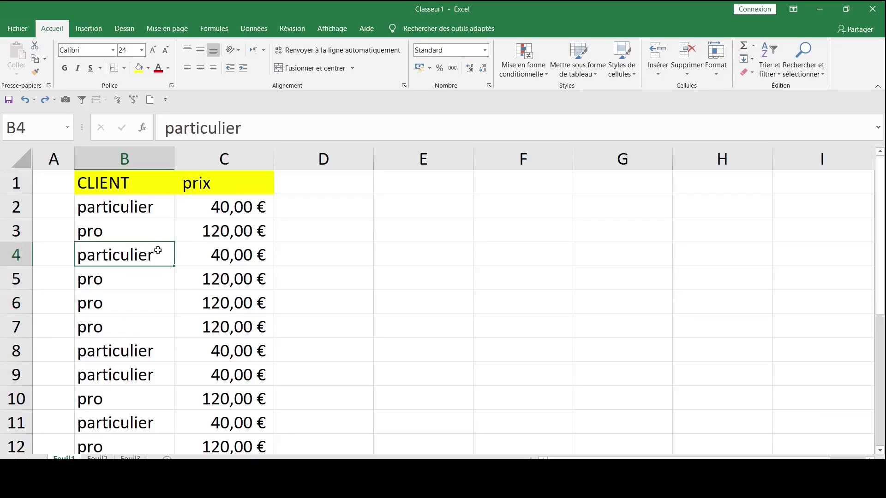
- Copy B1:B3 (the CLIENT header, particulier and pro) and pick F1 as destination
left_click_drag(122, 214, 121, 233)
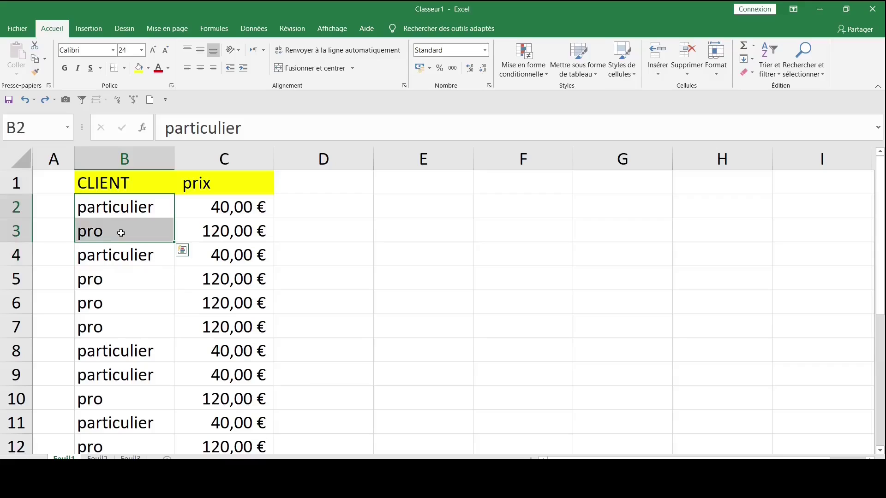
key("ctrl+q")
left_click_drag(122, 185, 115, 221)
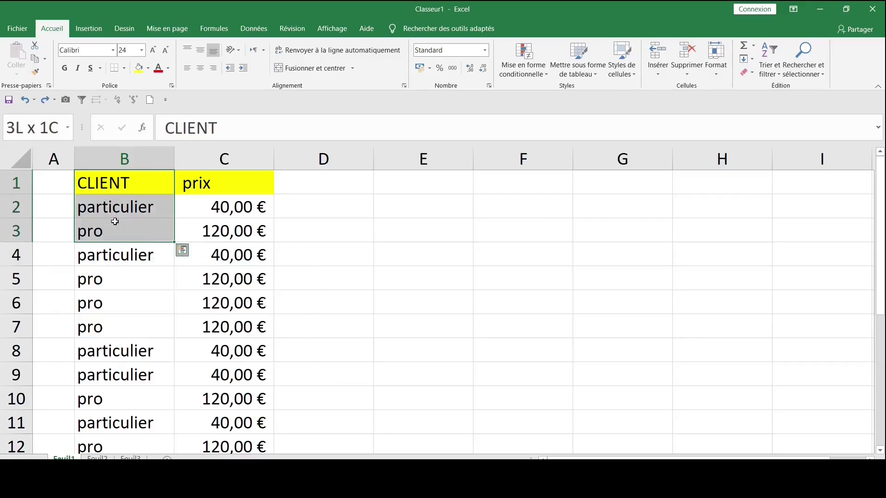
key("ctrl+c")
key("ctrl+q")
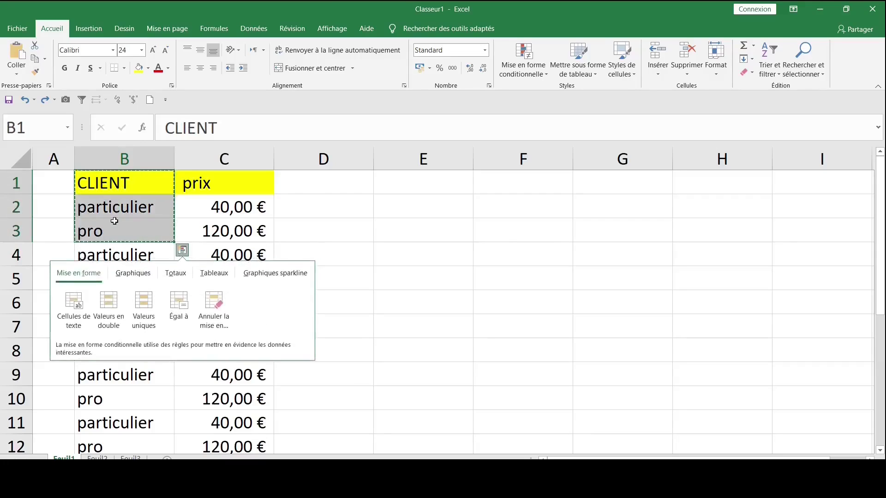
left_click(535, 192)
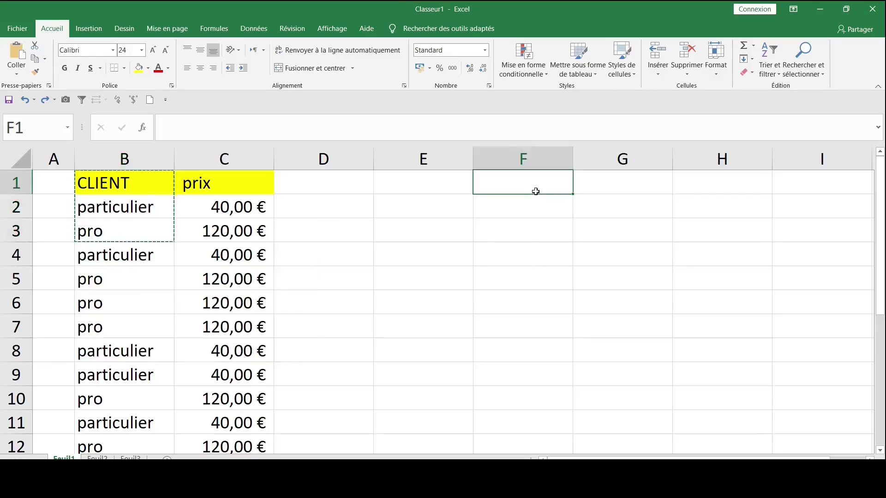
- Paste the client list at F1 and add headers effectif in G1 and % in H1
key("ctrl+v")
left_click(606, 193)
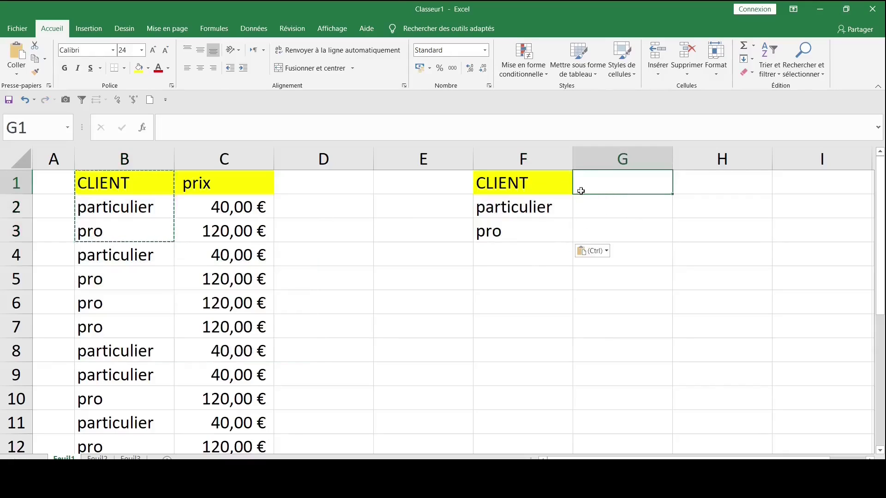
left_click(606, 211)
left_click(616, 184)
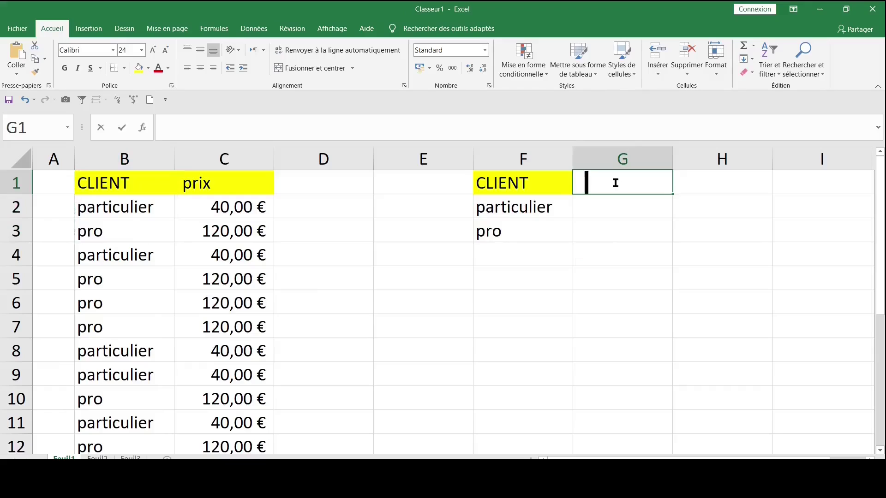
type("effectif")
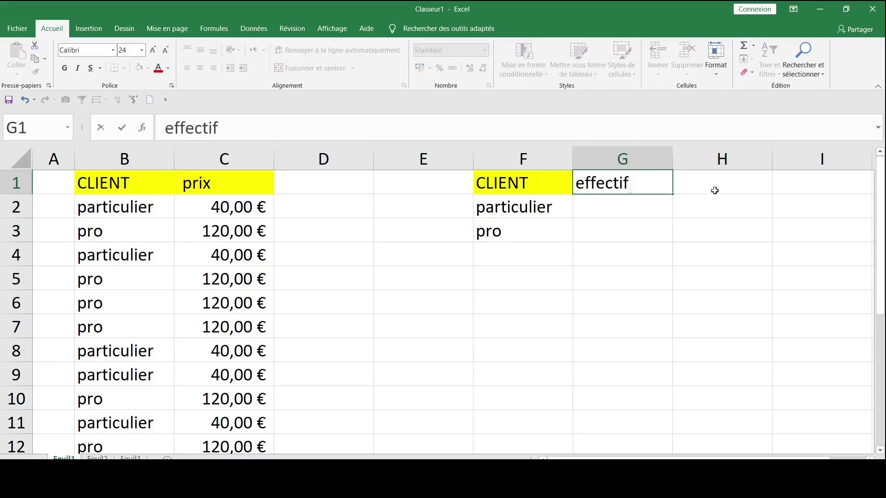
left_click(711, 186)
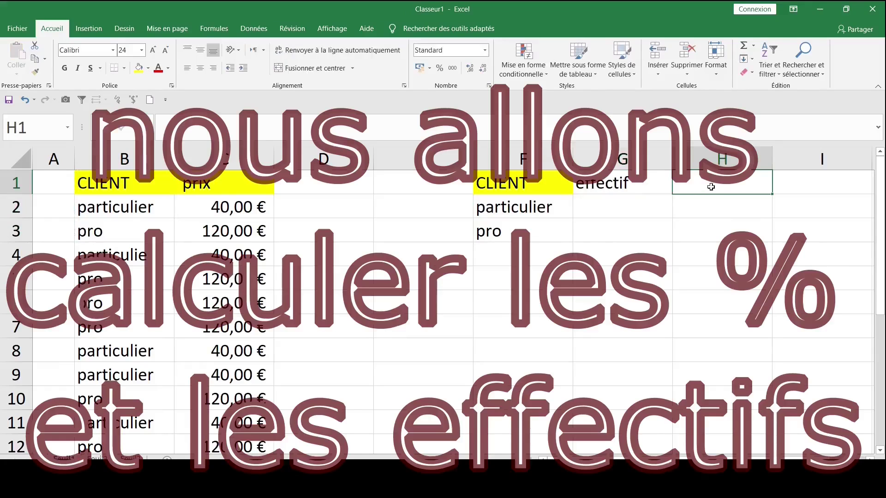
type("%")
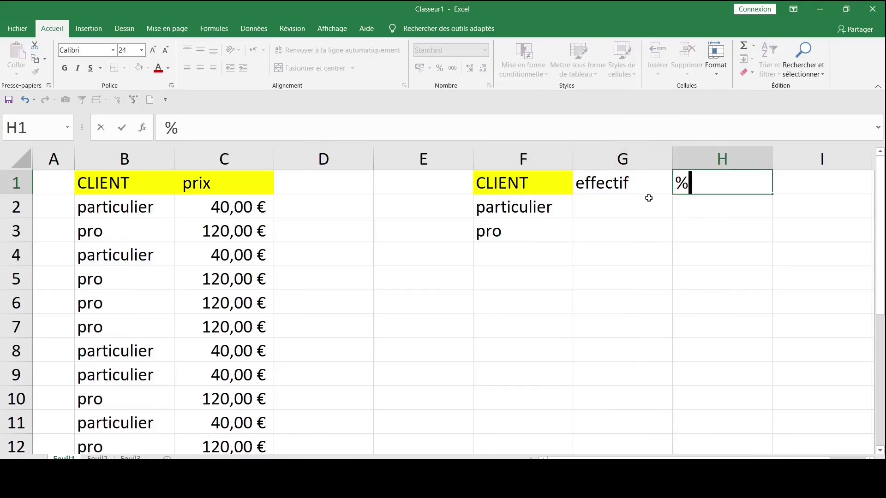
left_click(634, 200)
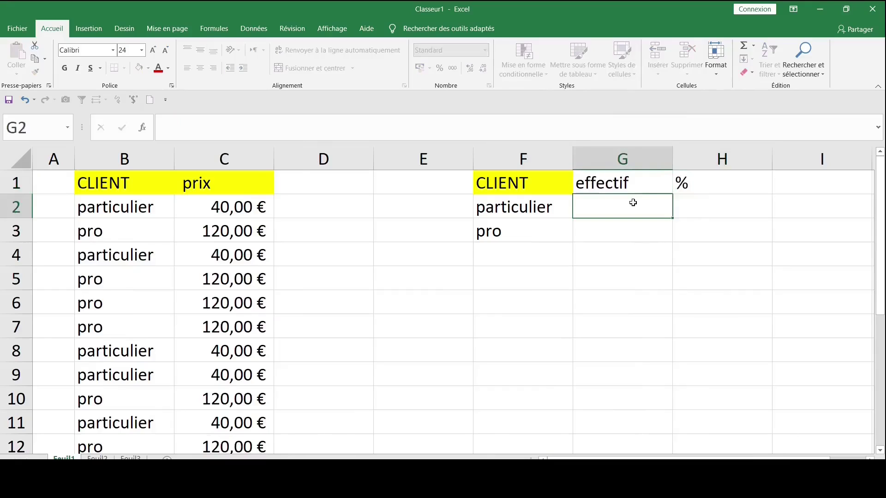
- Apply All Borders to the F1:H3 summary grid
left_click(517, 207)
left_click(527, 231)
left_click(625, 209)
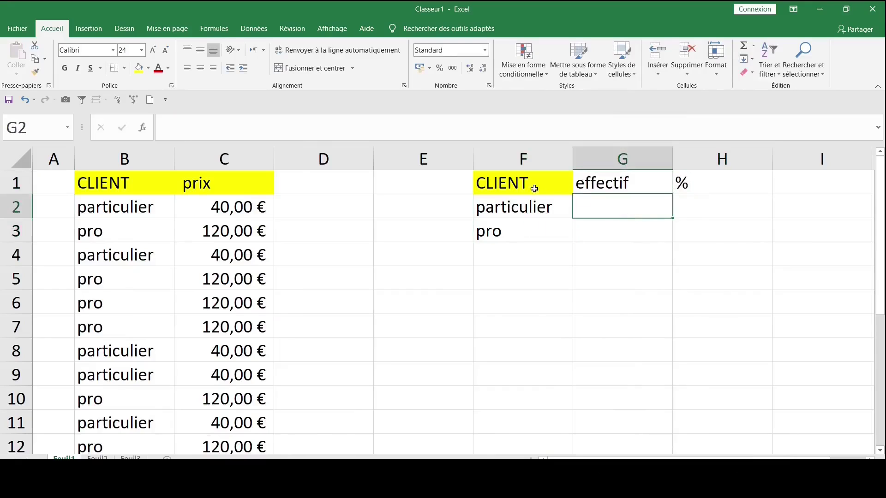
mouse_move(512, 185)
left_mouse_down()
mouse_move(705, 207)
mouse_move(697, 221)
left_mouse_up()
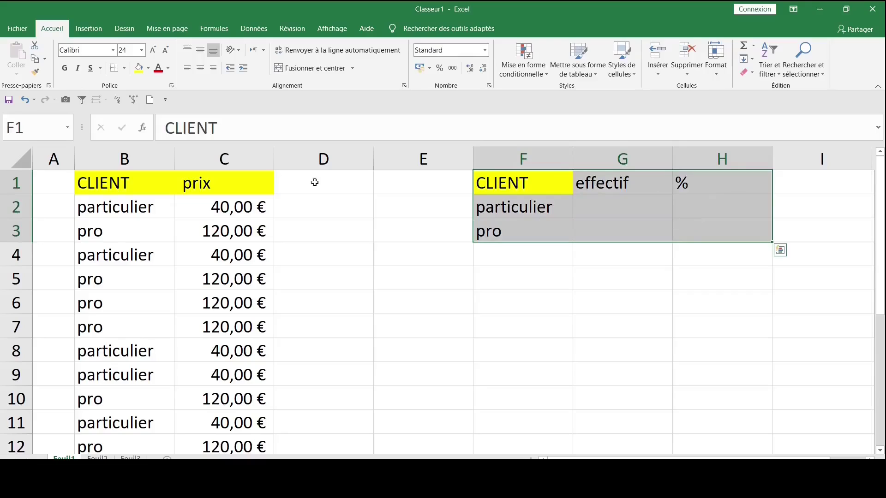
left_click(138, 99)
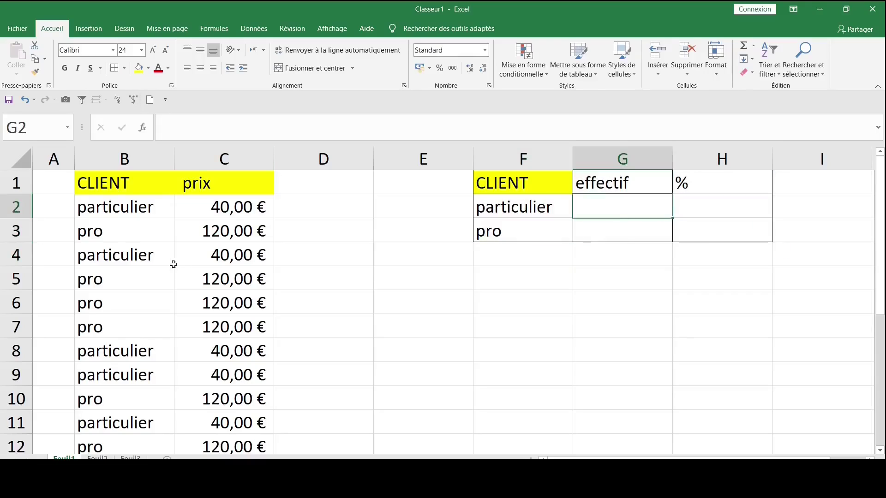
left_click(163, 226)
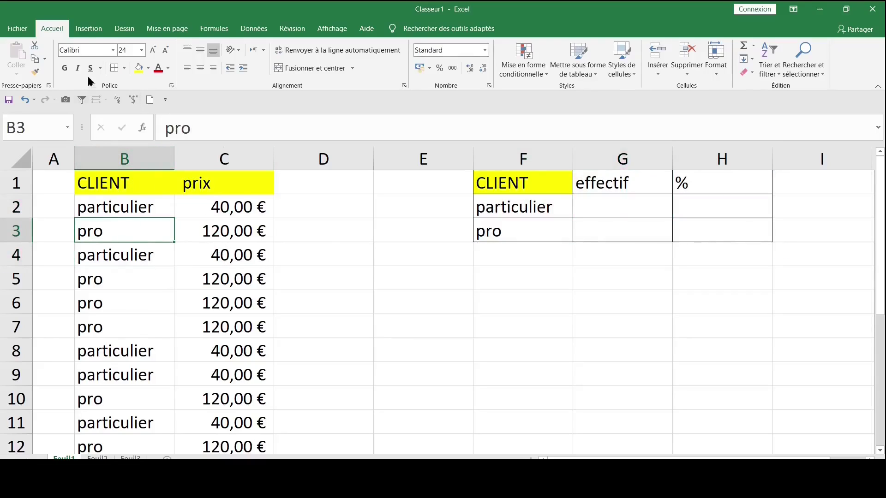
left_click(89, 28)
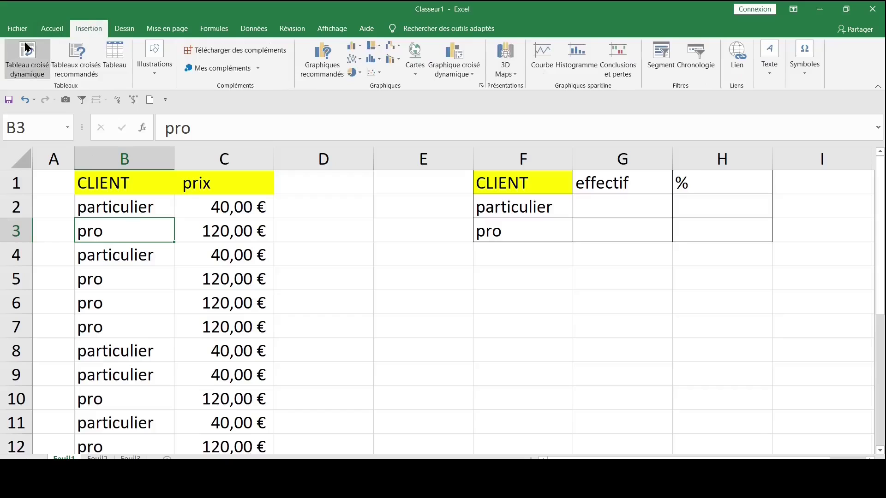
- Insert a pivot table from the client data on the existing sheet at Feuil1!$F$5
left_click(25, 55)
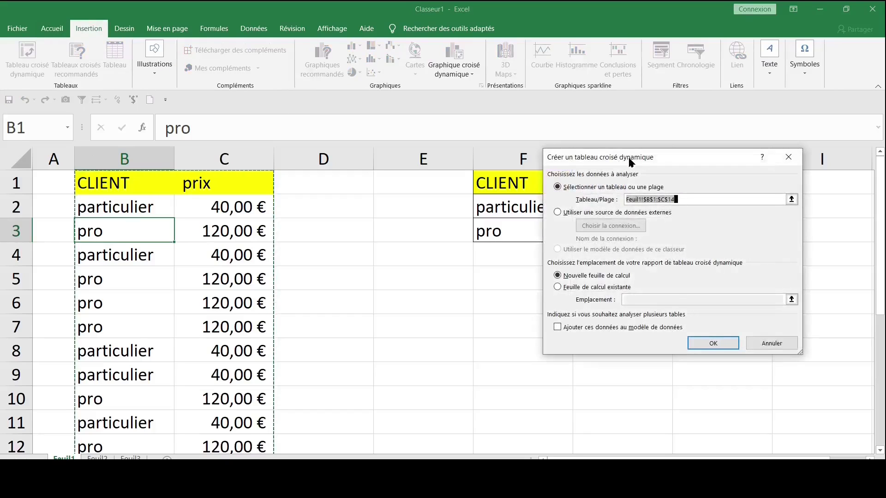
left_click_drag(630, 158, 280, 31)
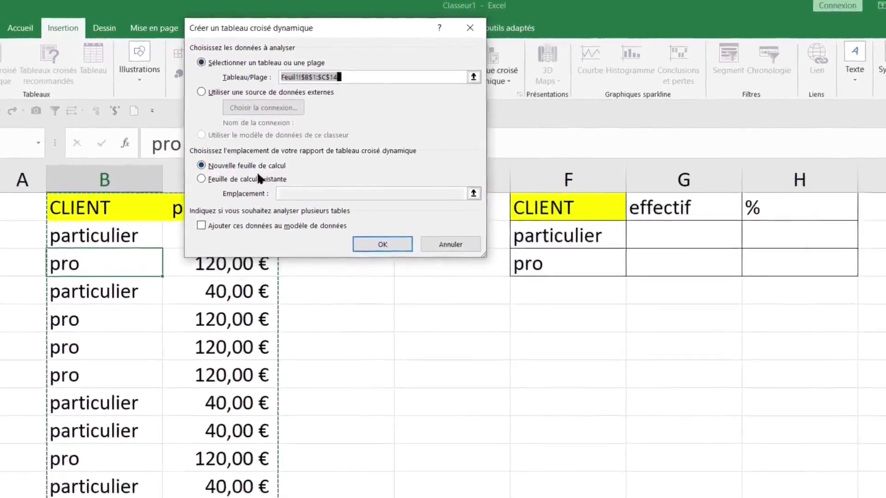
left_click(249, 207)
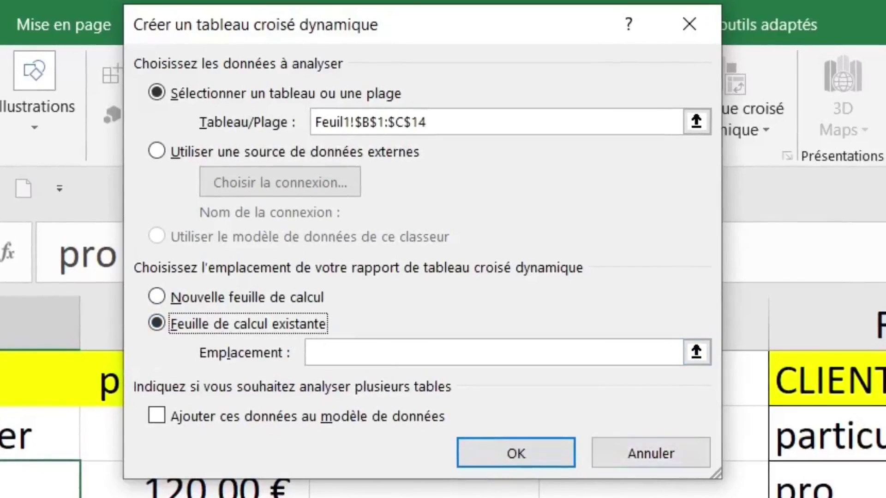
left_click(566, 333)
type("Feuil1!$F$5")
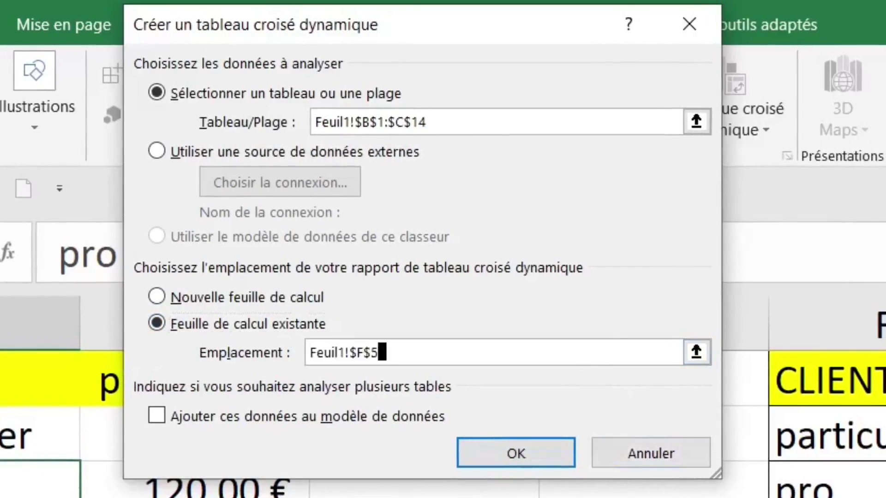
left_click(517, 454)
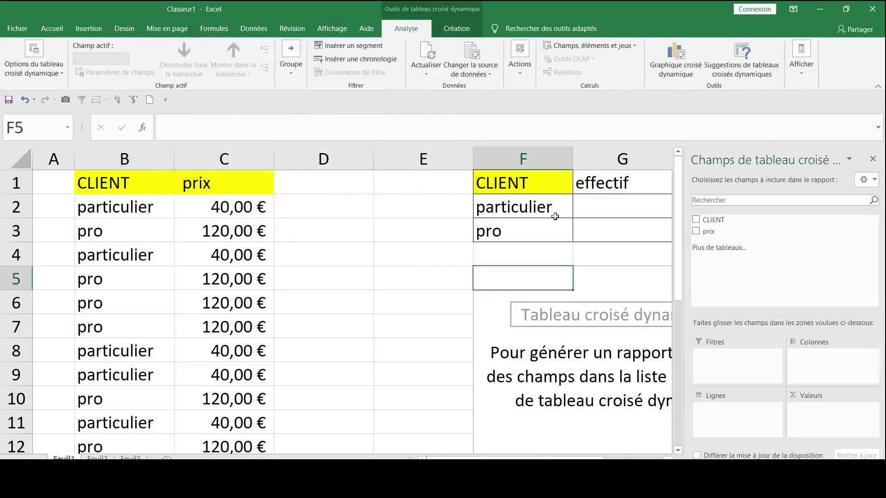
- Narrow columns A, D and E
left_click(341, 205)
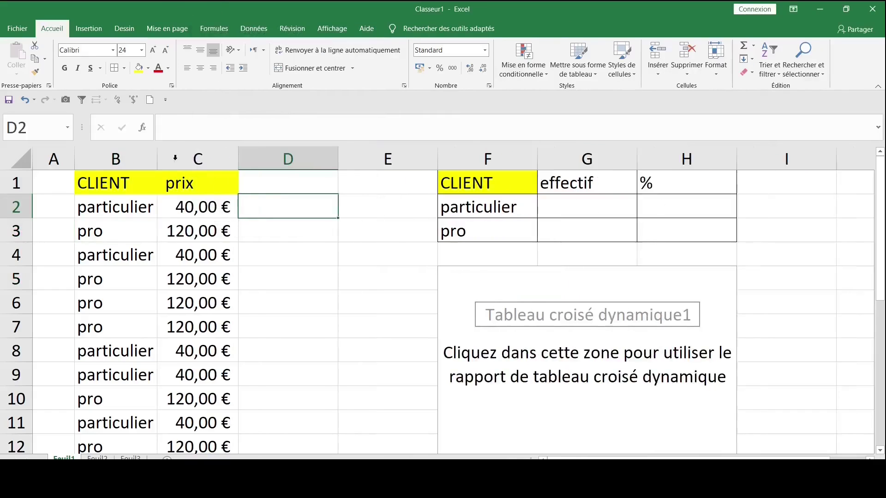
left_click(65, 157)
left_click_drag(72, 157, 44, 157)
left_click(261, 159)
mouse_move(308, 159)
left_mouse_down()
mouse_move(237, 160)
mouse_move(228, 169)
left_mouse_up()
left_click(293, 158)
left_click_drag(305, 158, 268, 159)
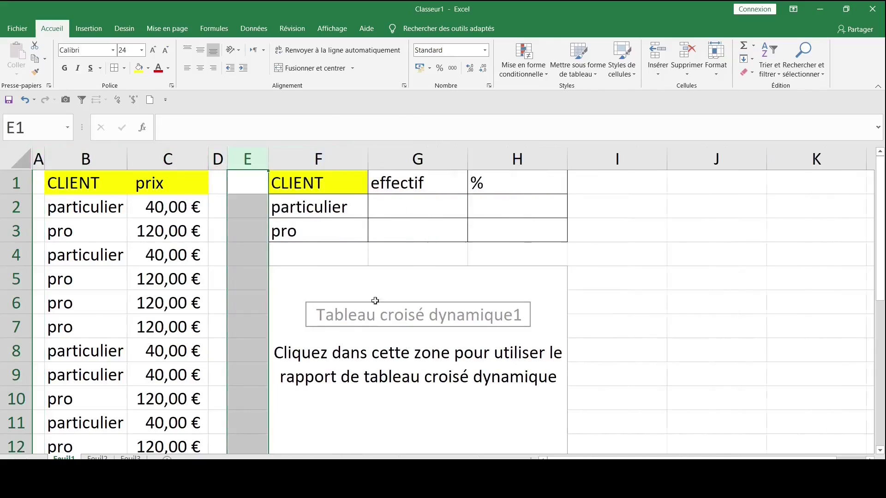
- Put the CLIENT field in the pivot table's Lignes area
left_click(394, 333)
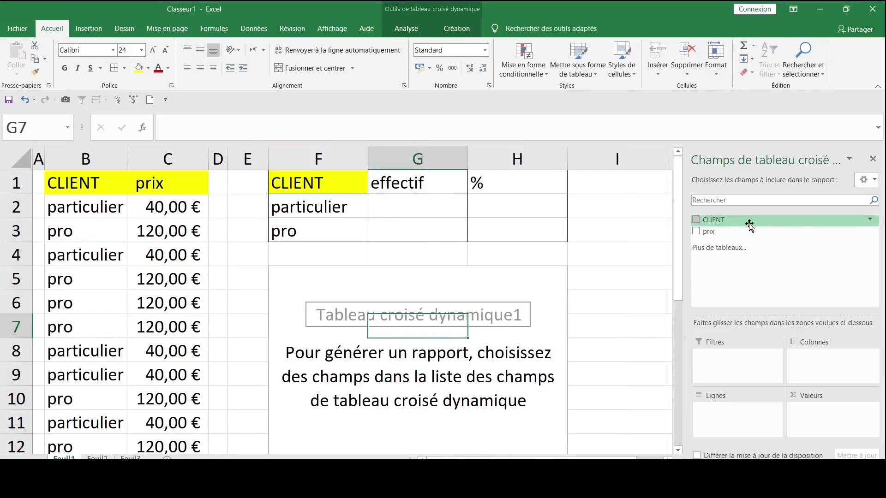
left_click_drag(749, 226, 728, 408)
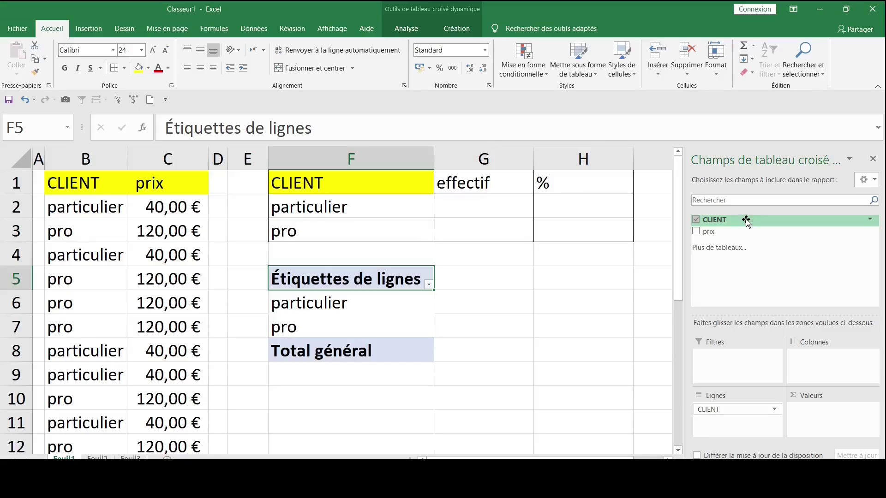
mouse_move(746, 222)
left_mouse_down()
mouse_move(724, 300)
mouse_move(813, 414)
left_mouse_up()
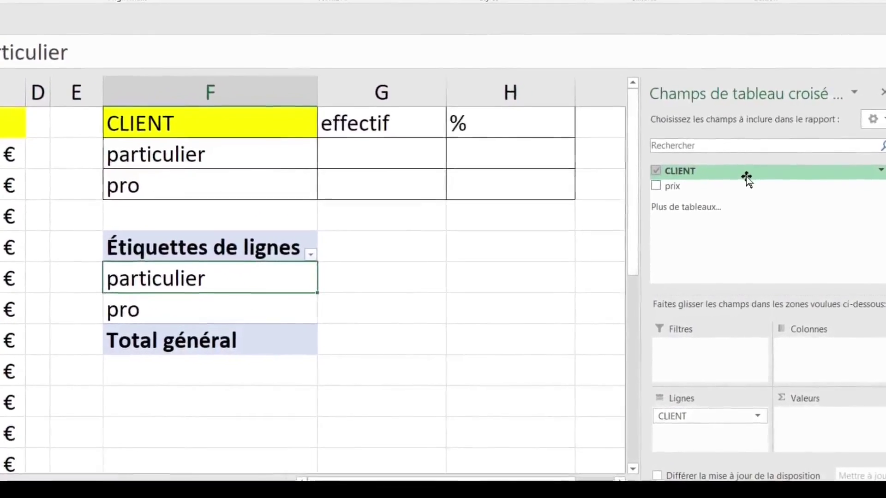
- Add a count of CLIENT to the values and rename its header to effectif
mouse_move(752, 194)
left_mouse_down()
mouse_move(824, 454)
mouse_move(802, 433)
left_mouse_up()
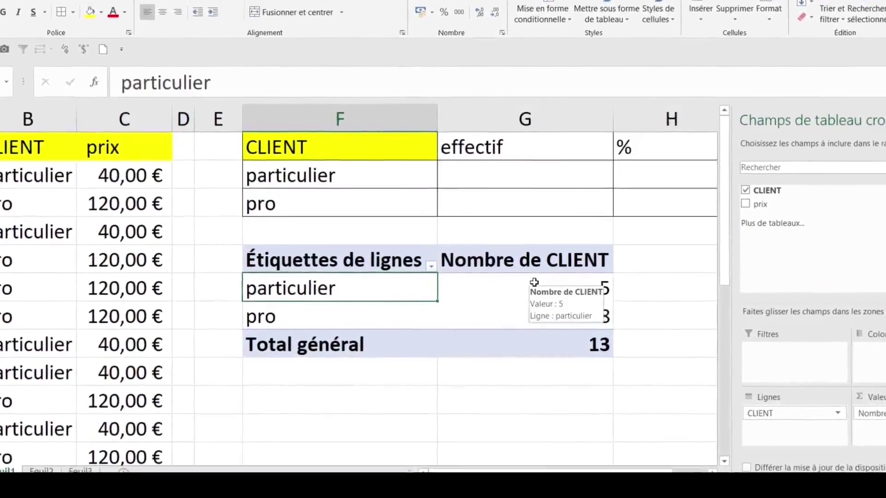
left_click(528, 290)
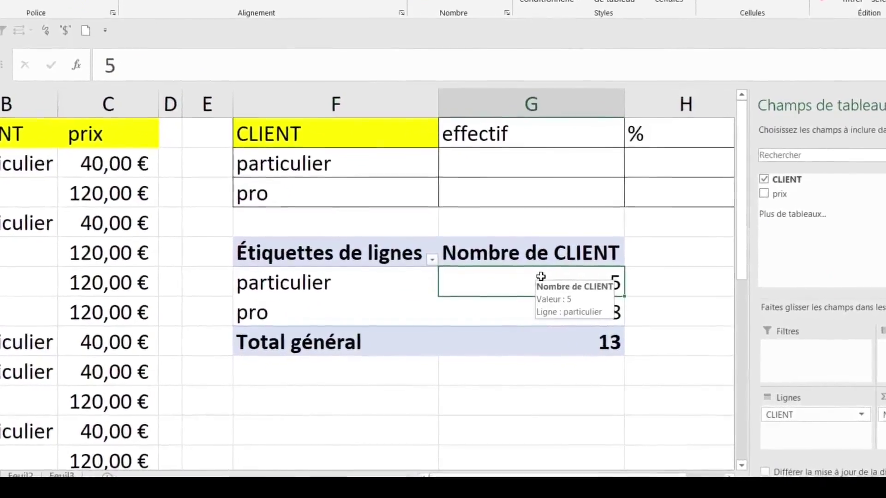
left_click(535, 266)
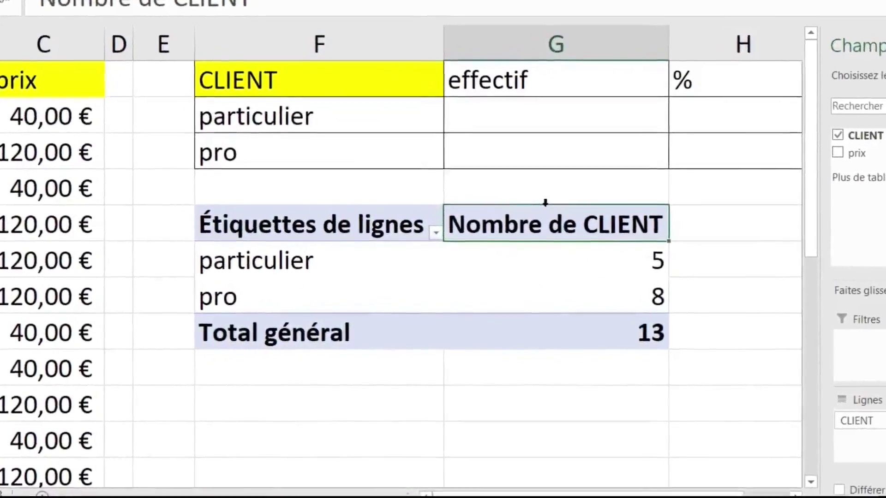
type("effectif")
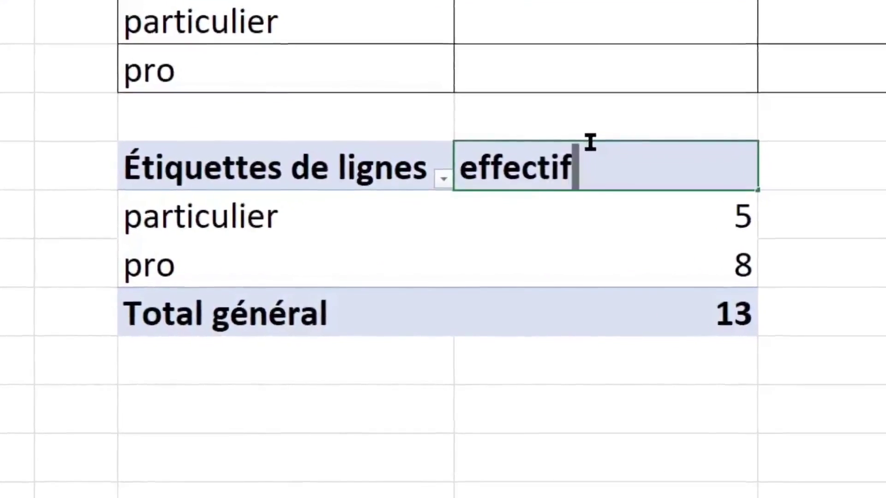
left_click(588, 315)
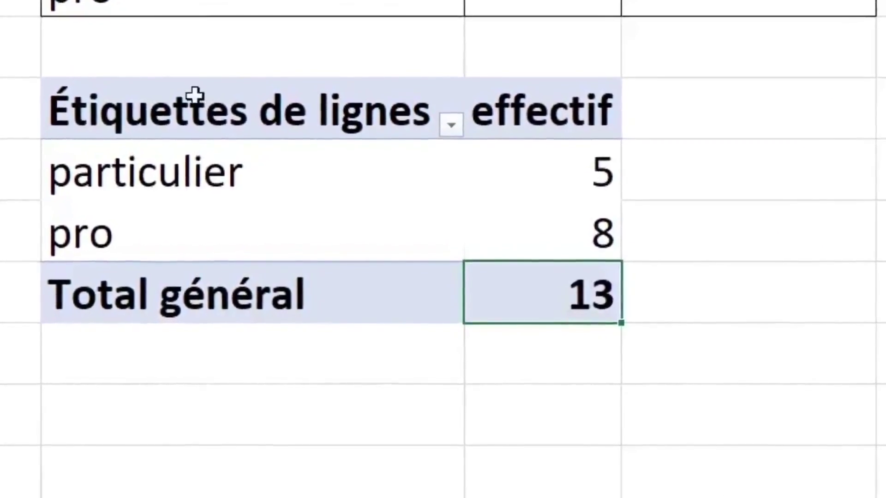
- Rename the Étiquettes de lignes header to client
left_click(196, 94)
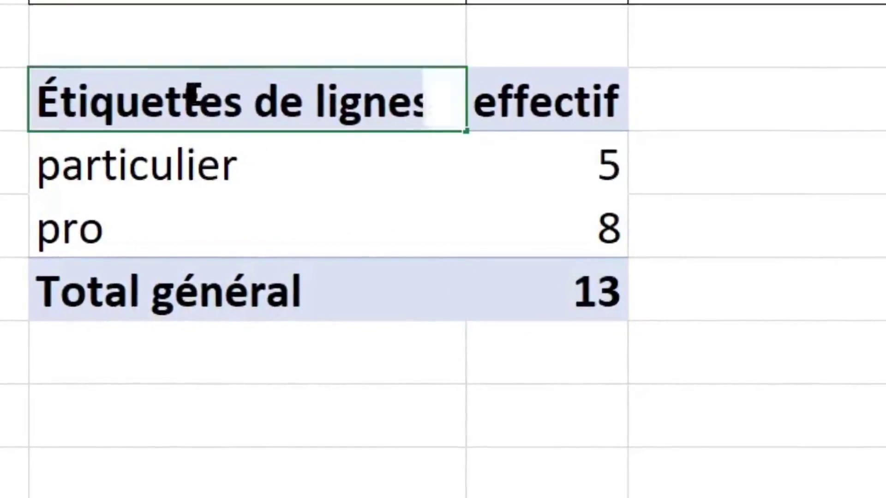
type("client")
key("Return")
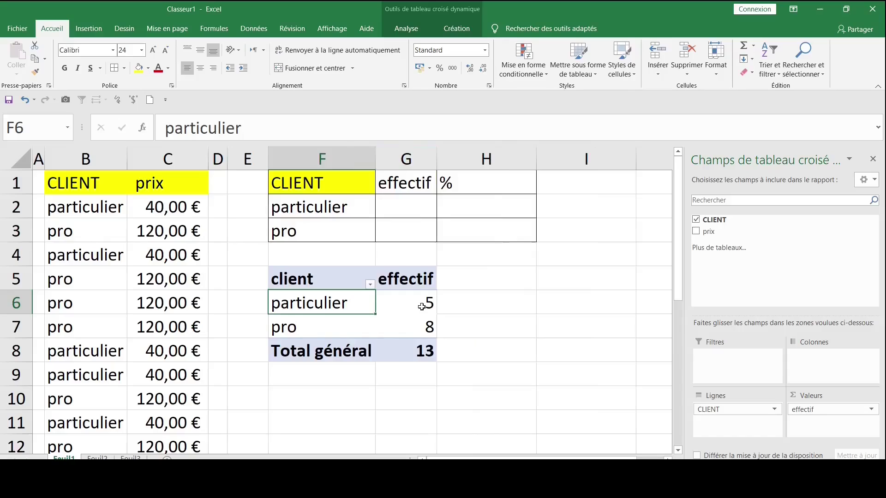
- Add a second count of CLIENT to the pivot table values
left_click(421, 302)
left_click(408, 327)
left_click(432, 303)
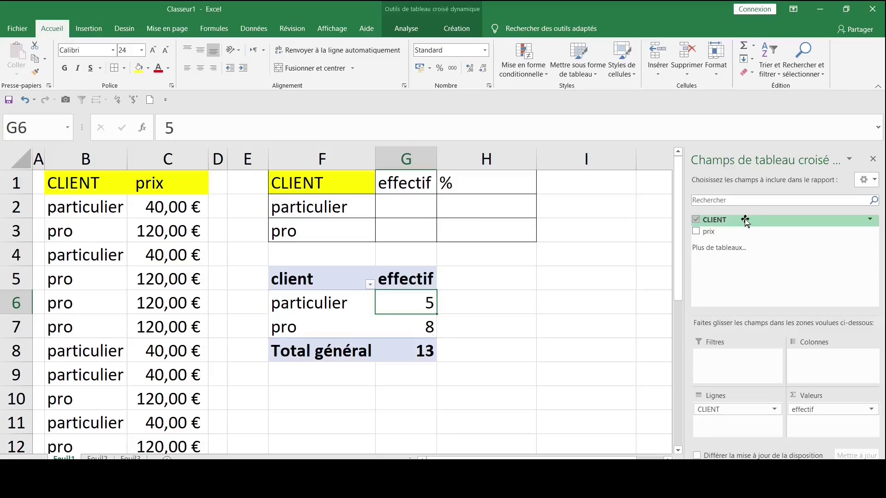
mouse_move(746, 221)
left_mouse_down()
mouse_move(811, 409)
mouse_move(805, 421)
left_mouse_up()
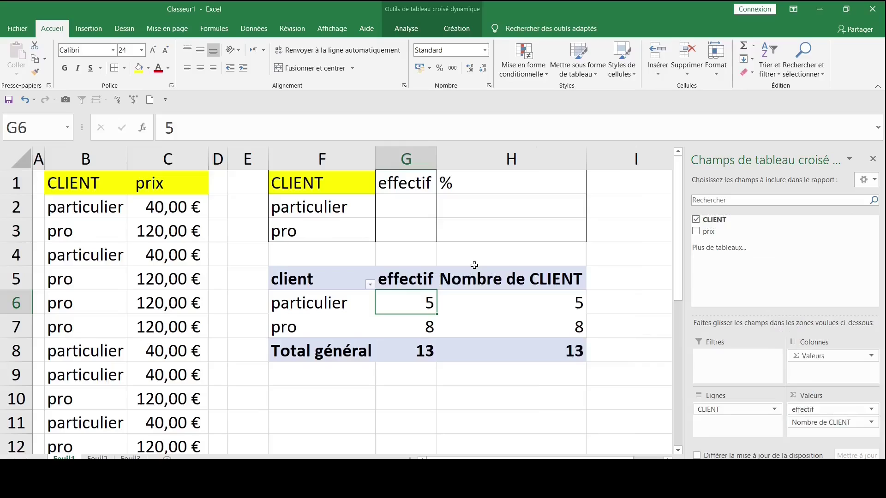
- Rename the new count column header to % and collapse the ribbon
left_click(513, 280)
left_click_drag(306, 129, 132, 105)
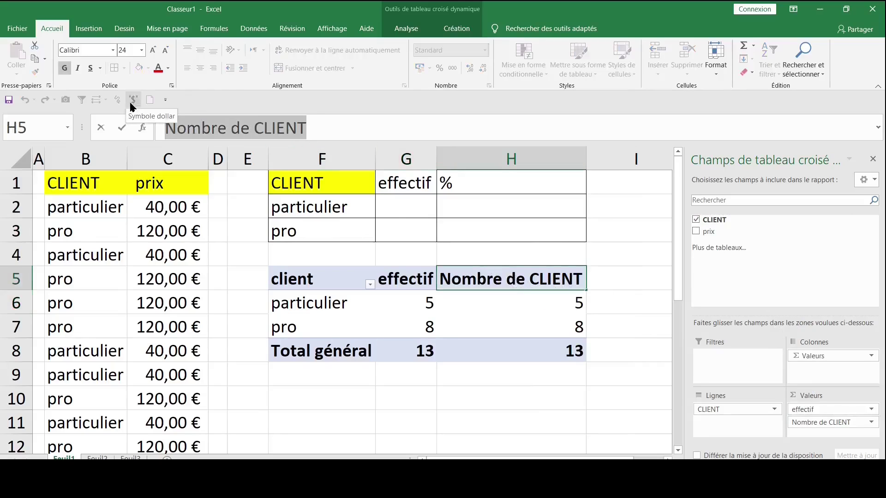
type("%")
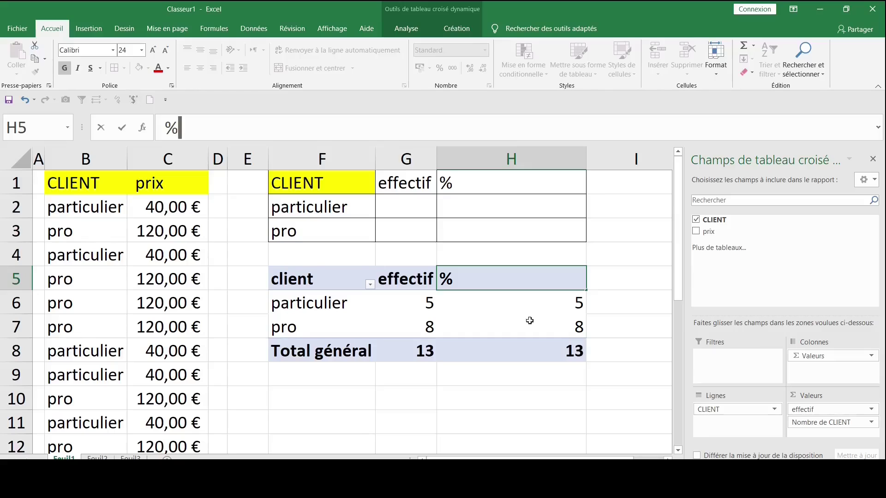
key("Return")
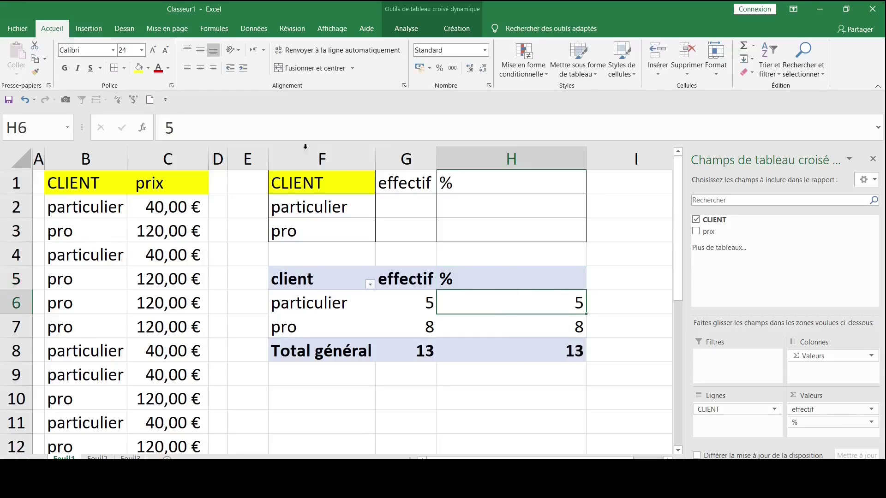
double_click(44, 29)
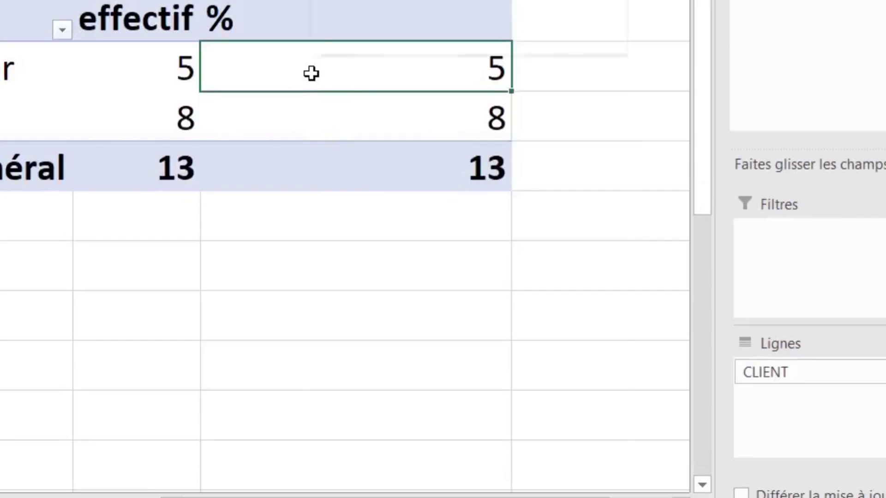
right_click(490, 253)
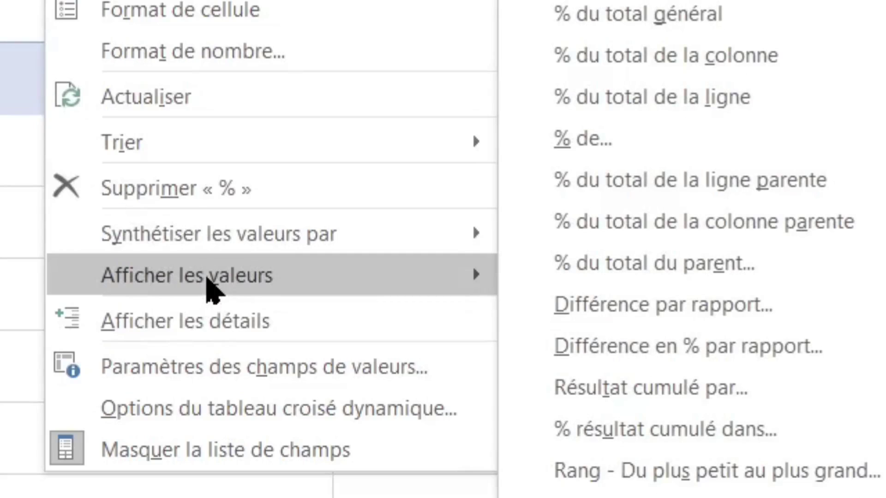
mouse_move(271, 276)
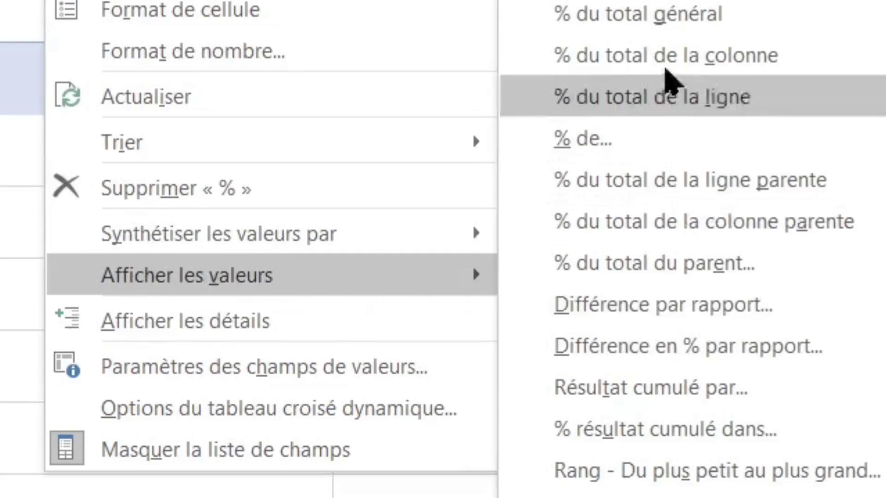
- Show the % column as % du total de la colonne (38,46% particulier, 61,54% pro)
left_click(666, 57)
right_click(311, 73)
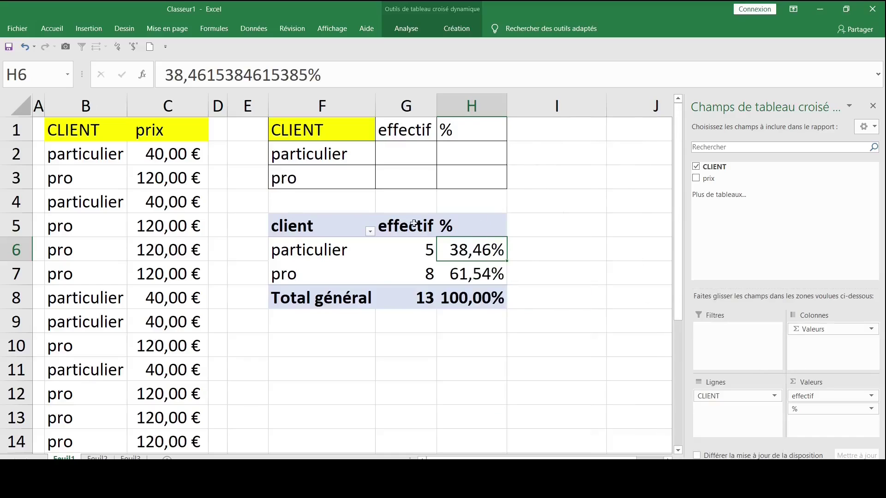
- Apply the dark orange Foncé pivot style to the whole pivot table
left_click_drag(309, 224, 479, 286)
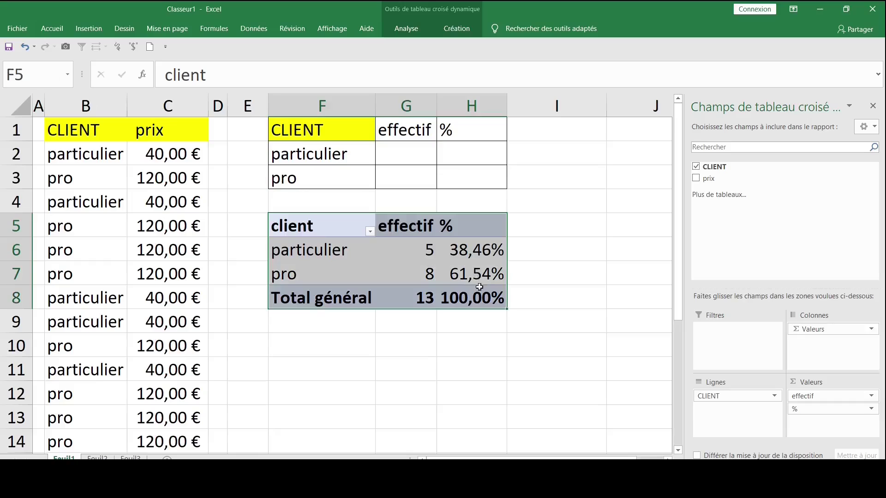
left_click(407, 264)
left_click_drag(328, 225, 474, 297)
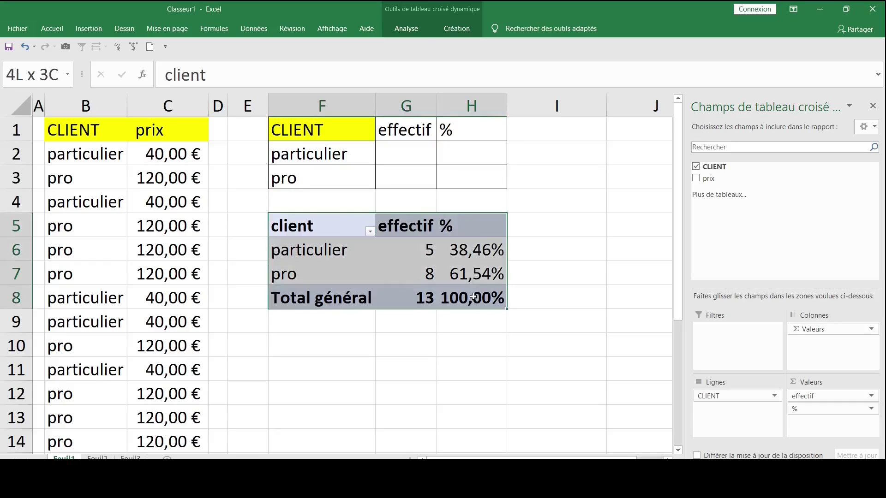
left_click(54, 31)
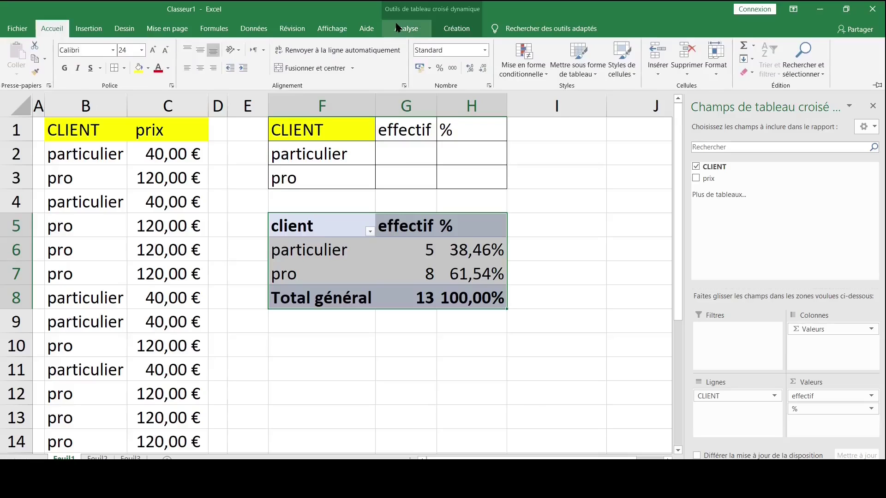
left_click(406, 28)
left_click(446, 32)
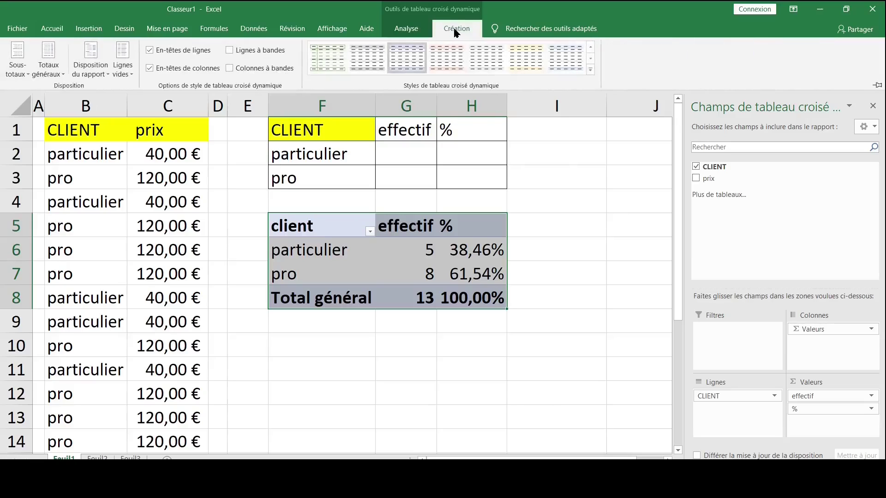
left_click(590, 70)
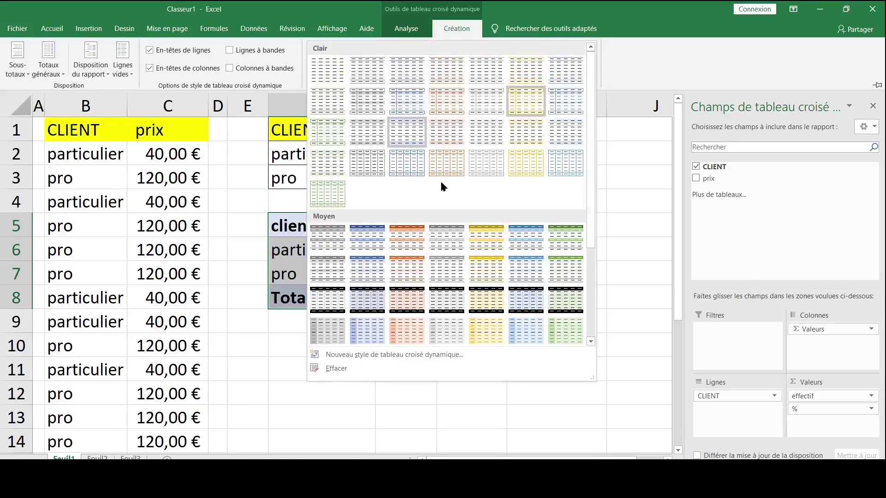
scroll(461, 207, "down", 3)
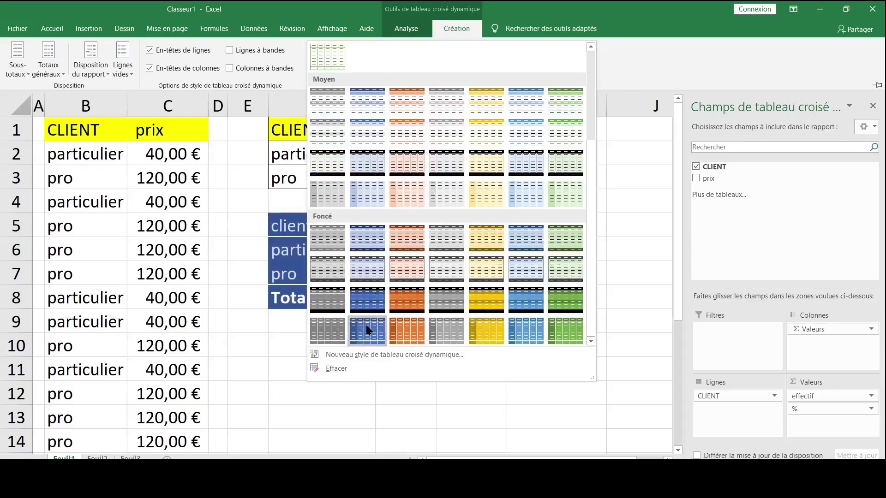
left_click(407, 301)
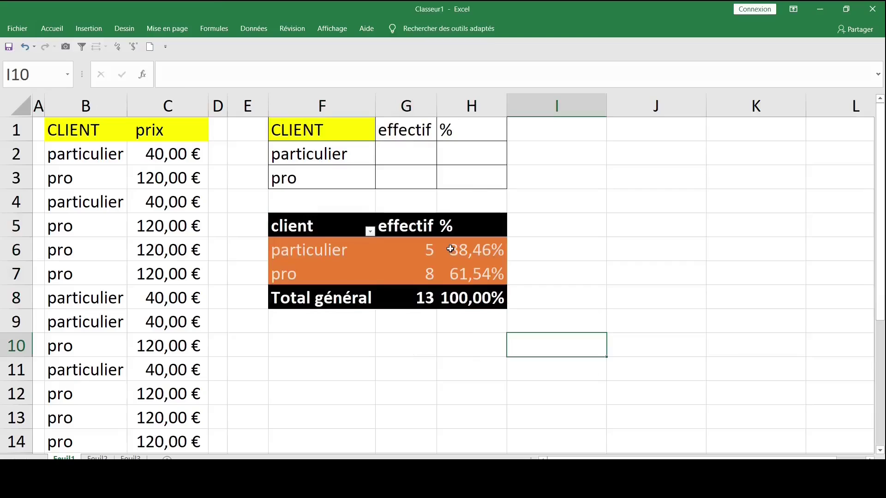
left_click(447, 250)
- Move the pro row (8, 61,54%) above particulier (5, 38,46%)
left_click(301, 250)
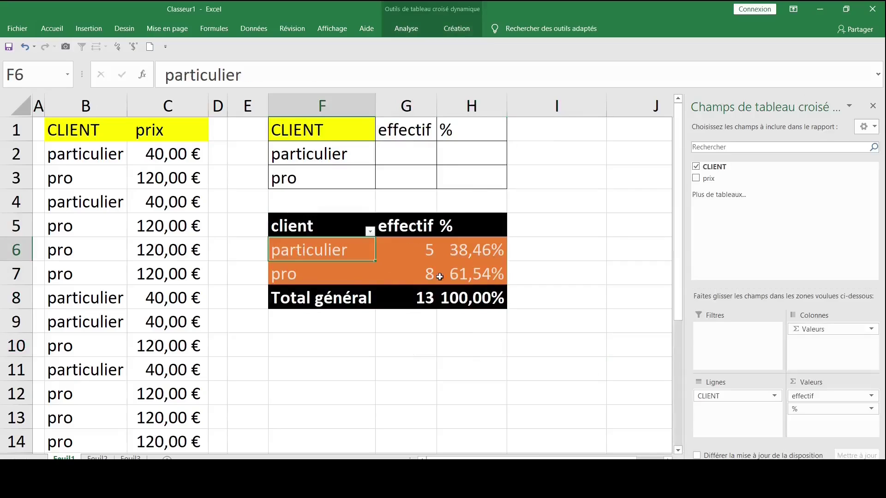
left_click(348, 280)
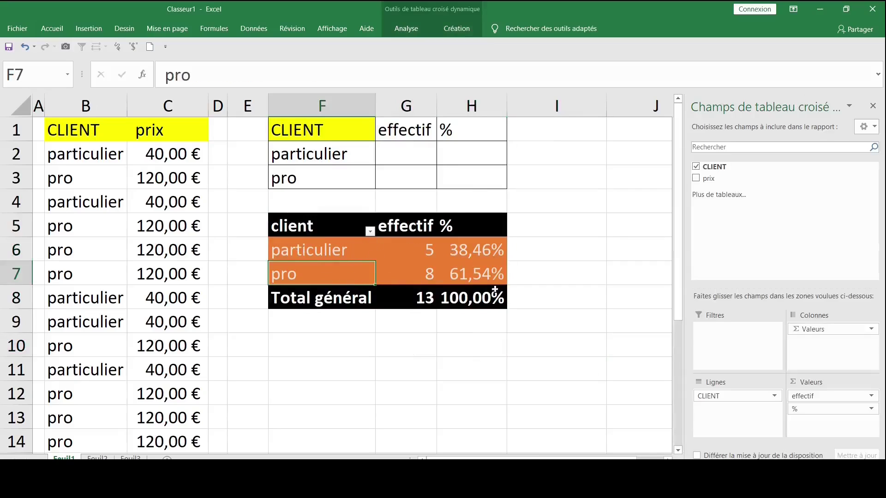
left_click(332, 252)
left_click(344, 275)
left_click_drag(345, 257, 343, 248)
left_click(471, 255)
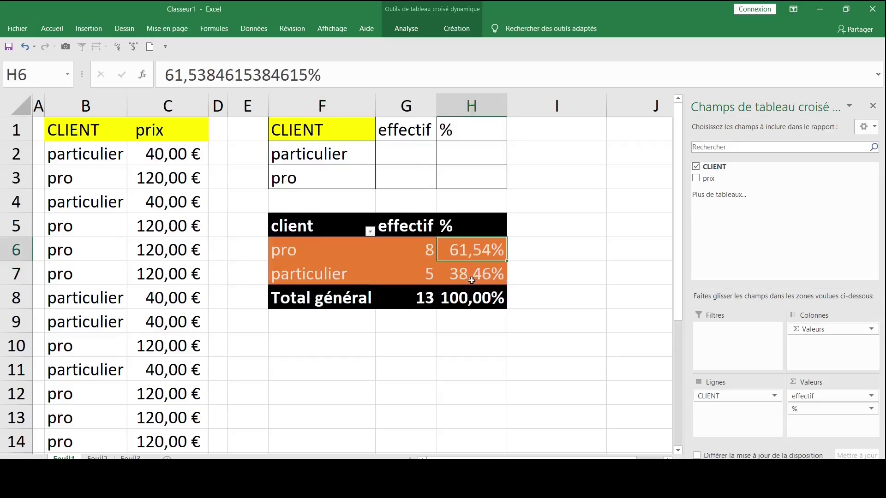
left_click(471, 279)
- Inspect prices and client entries in the source data and the pivot table
left_click(202, 267)
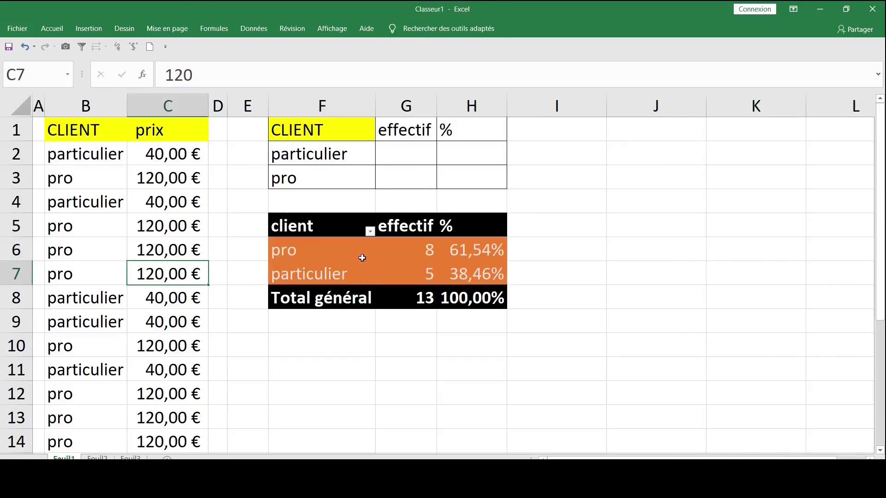
left_click(318, 229)
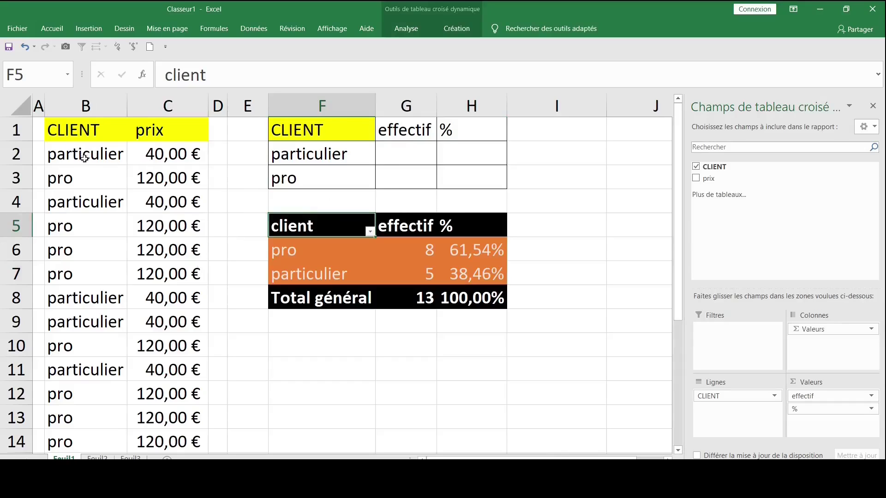
left_click(174, 155)
left_click(154, 272)
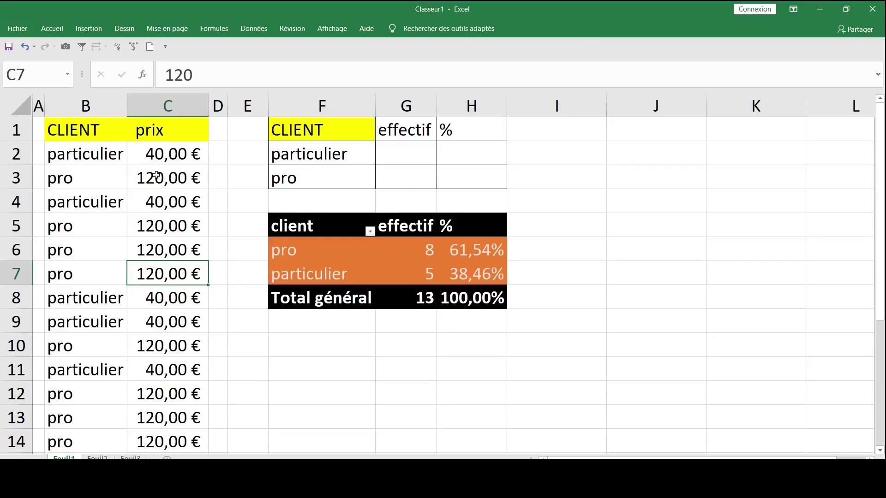
left_click(82, 163)
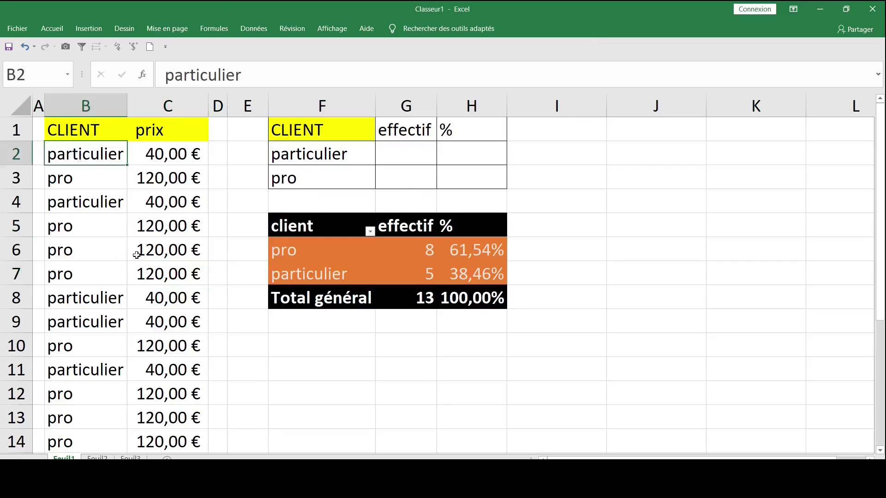
left_click(119, 227)
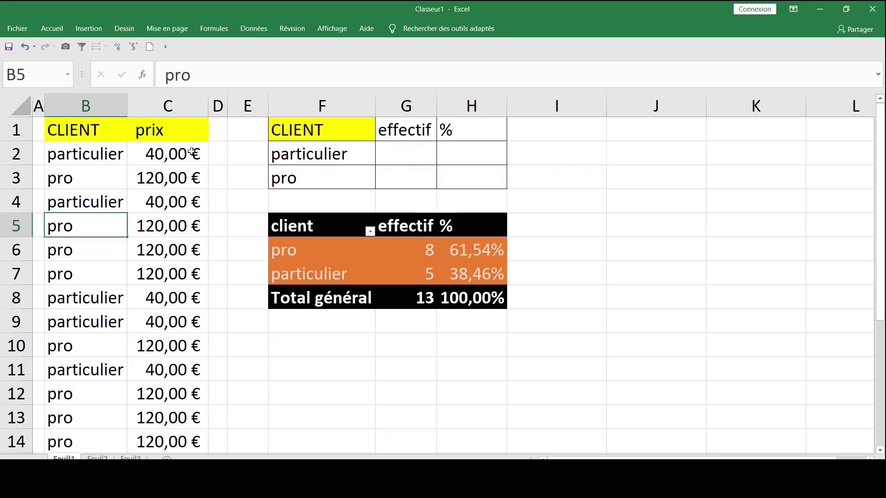
left_click(113, 182)
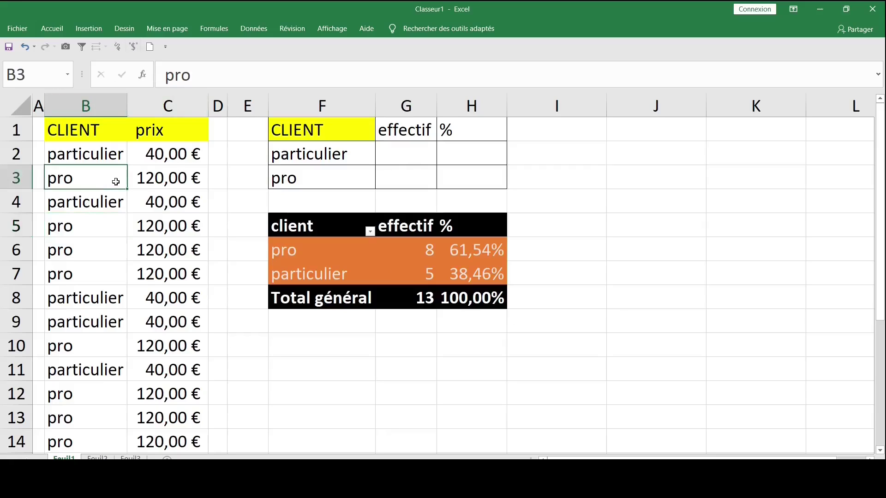
- Select a cell in the client and price data and show the Insertion commands
left_click(22, 107)
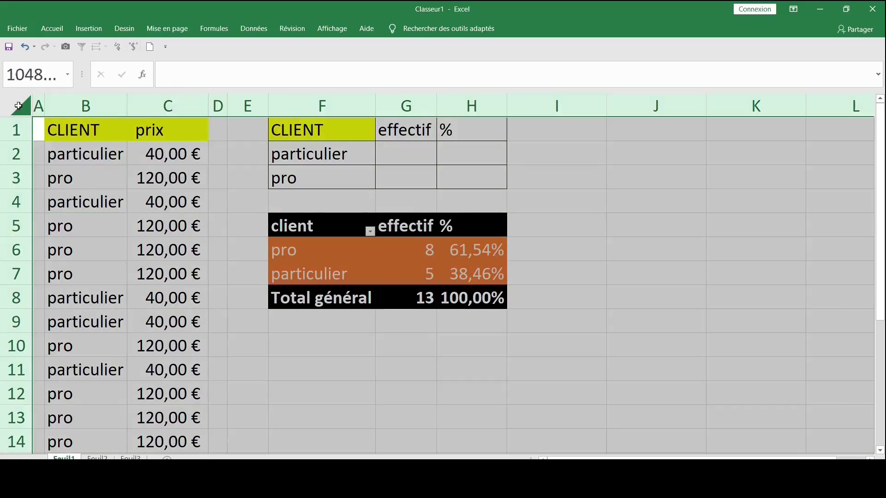
left_click(106, 193)
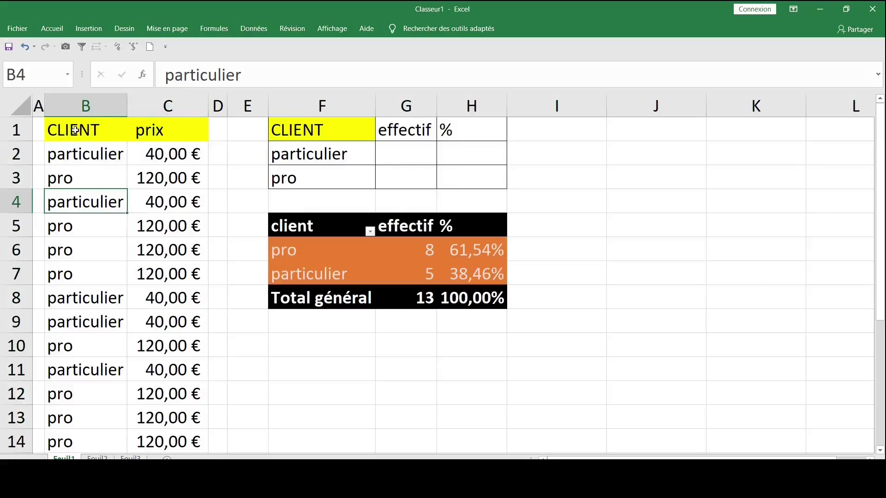
mouse_move(75, 130)
left_mouse_down()
mouse_move(161, 315)
mouse_move(160, 450)
left_mouse_up()
left_click(106, 199)
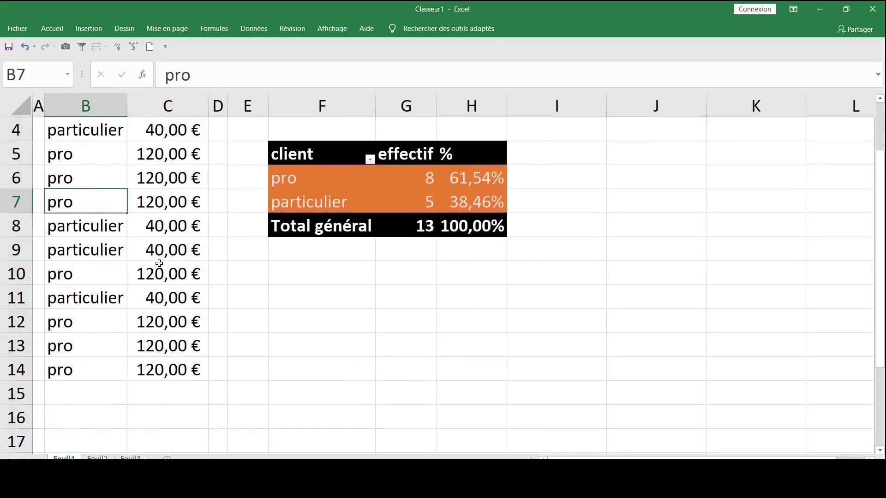
scroll(154, 263, "up", 1)
scroll(153, 263, "up", 1)
left_click(119, 202)
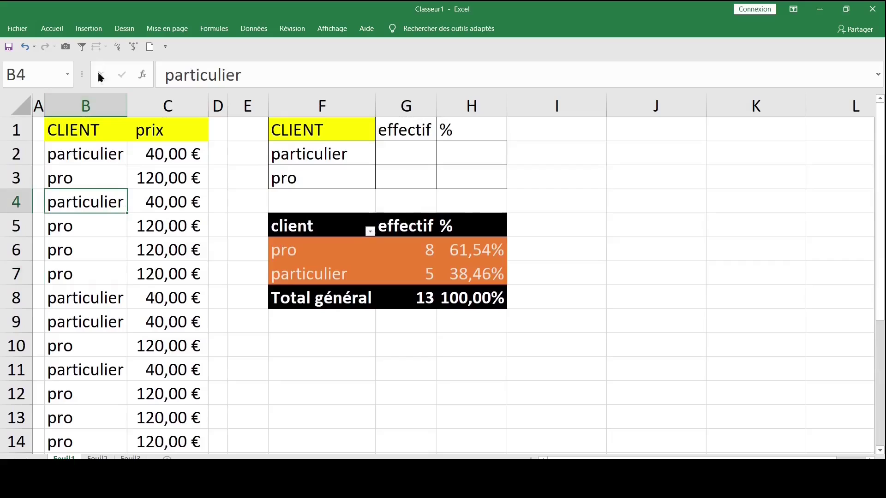
left_click(82, 27)
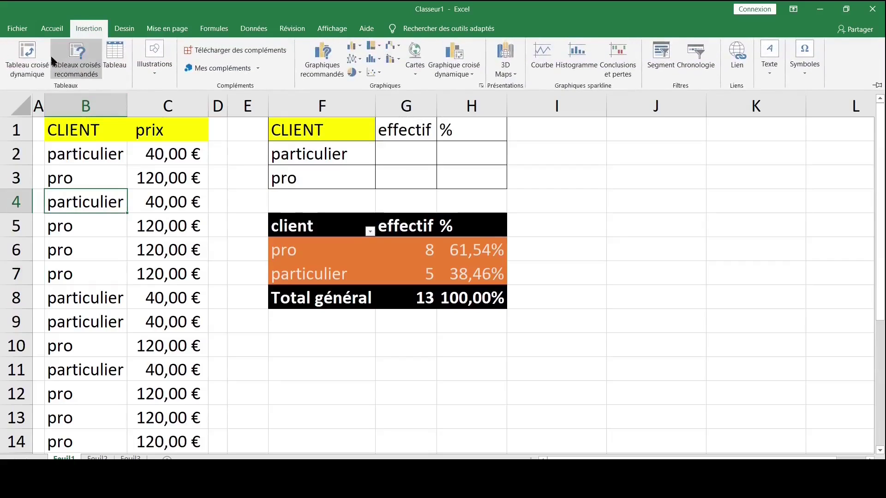
- Insert a pivot table from Feuil1!$B$1:$C$14 on a new worksheet
left_click(30, 55)
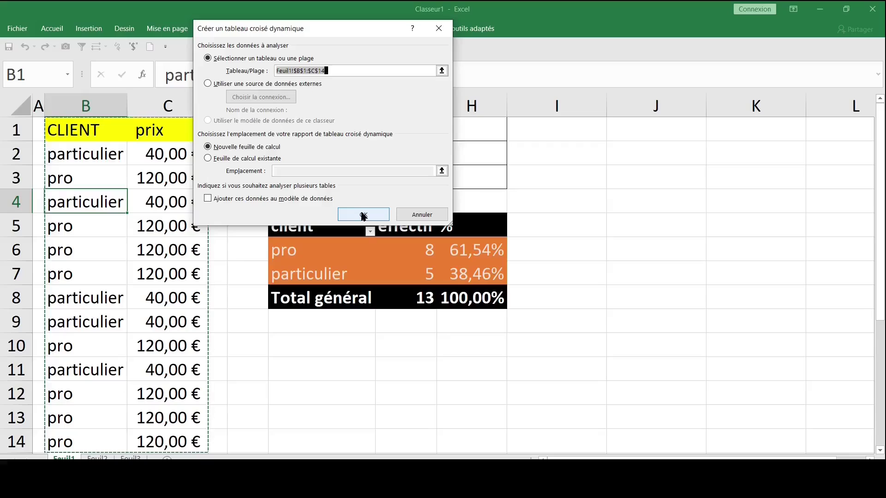
left_click(361, 212)
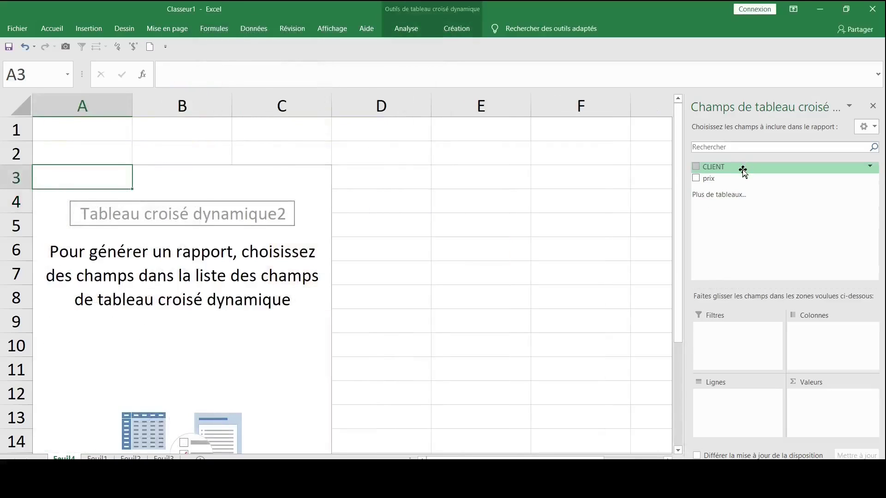
- Place CLIENT in Colonnes and prix in Valeurs, giving particulier 200, pro 960, total 1160
left_click_drag(743, 170, 745, 408)
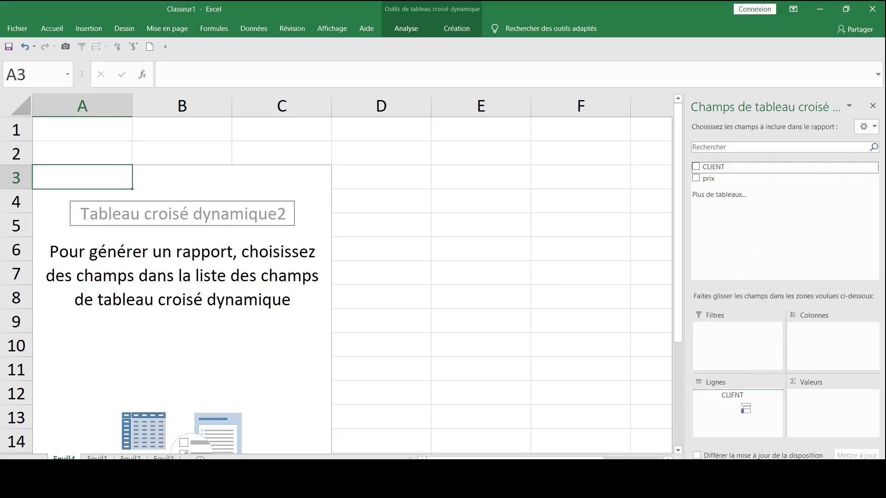
left_click_drag(746, 408, 733, 397)
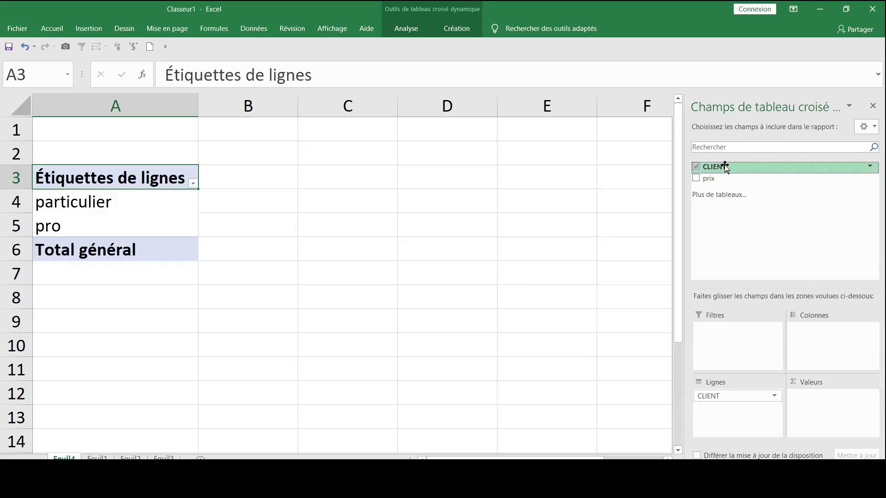
left_click_drag(727, 167, 747, 402)
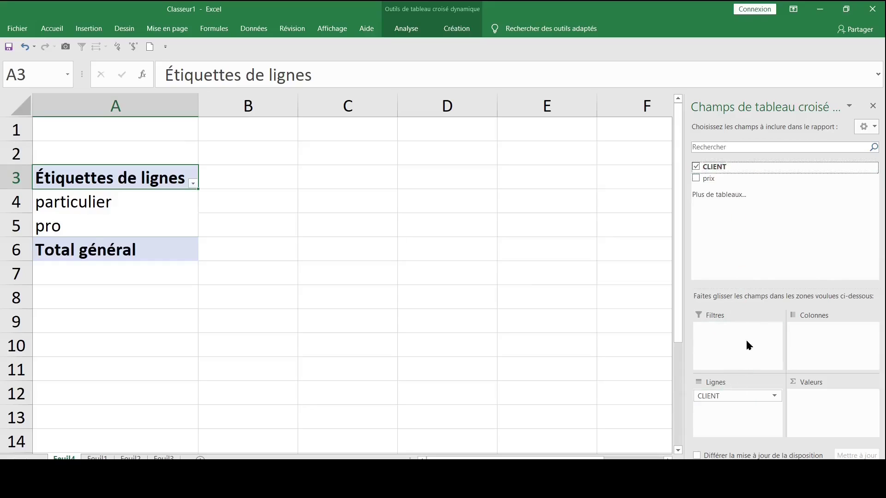
left_click(696, 167)
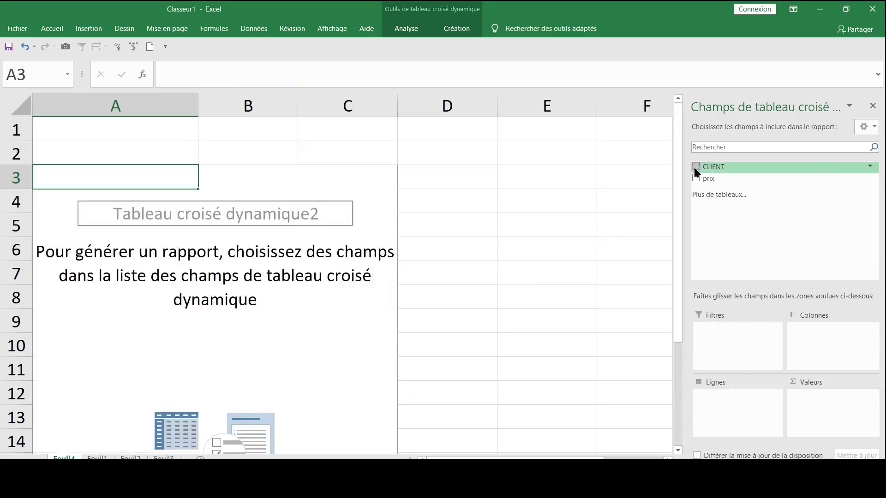
left_click(695, 168)
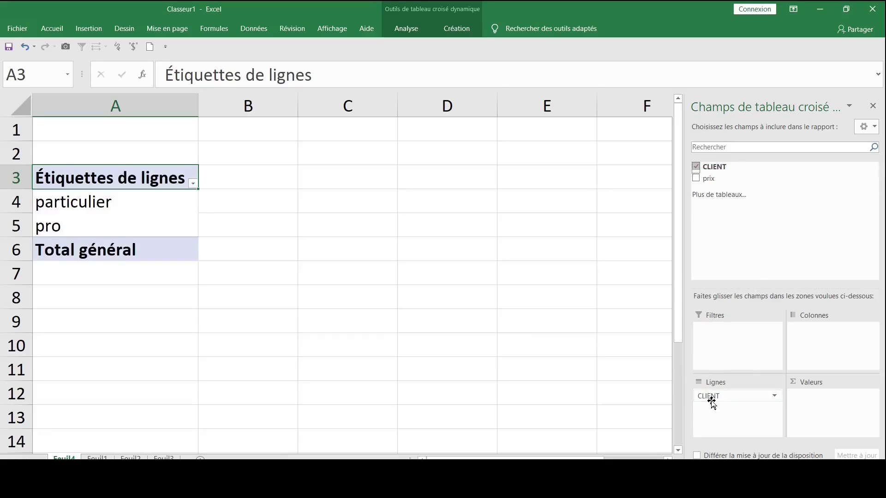
left_click_drag(720, 395, 842, 330)
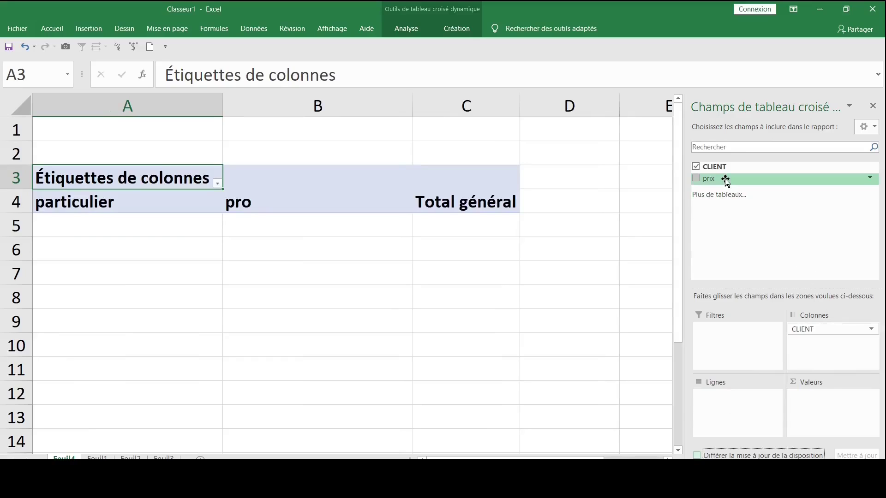
mouse_move(709, 179)
left_mouse_down()
mouse_move(767, 252)
mouse_move(825, 403)
left_mouse_up()
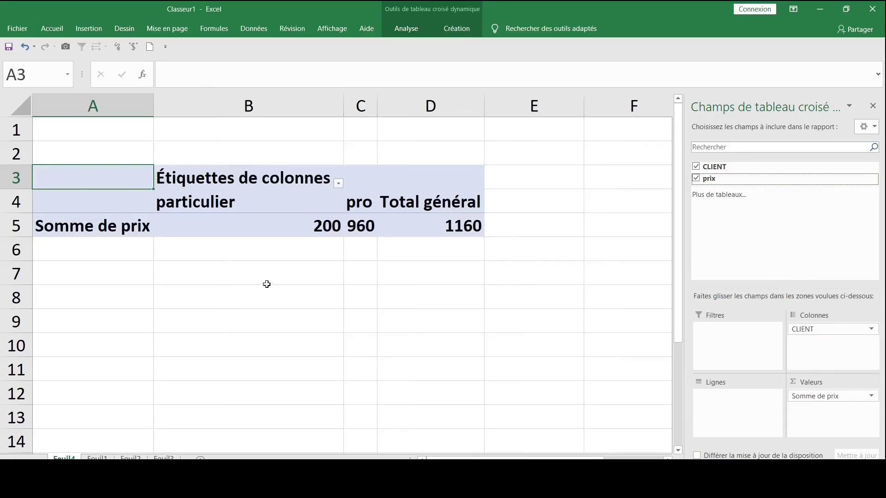
- Review the pivot sums 200, 960 and 1160 and the column header cell
left_click(329, 232)
left_click(360, 232)
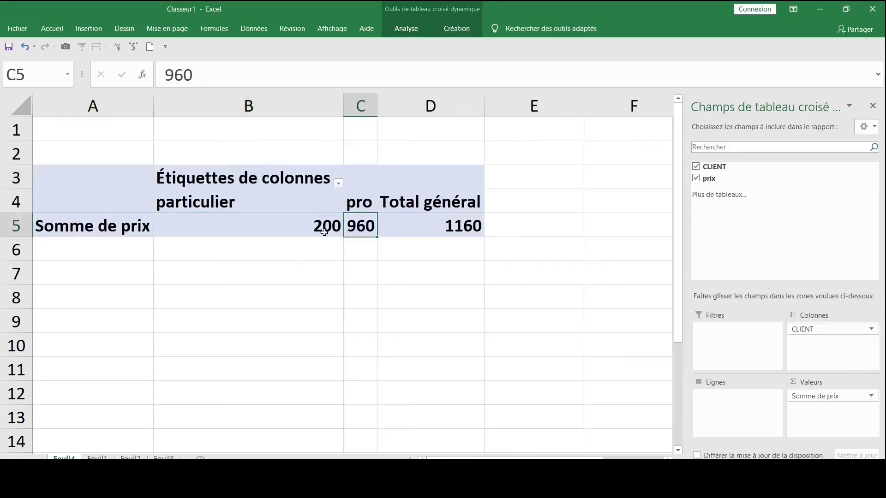
left_click(253, 228)
left_click(353, 228)
left_click(272, 229)
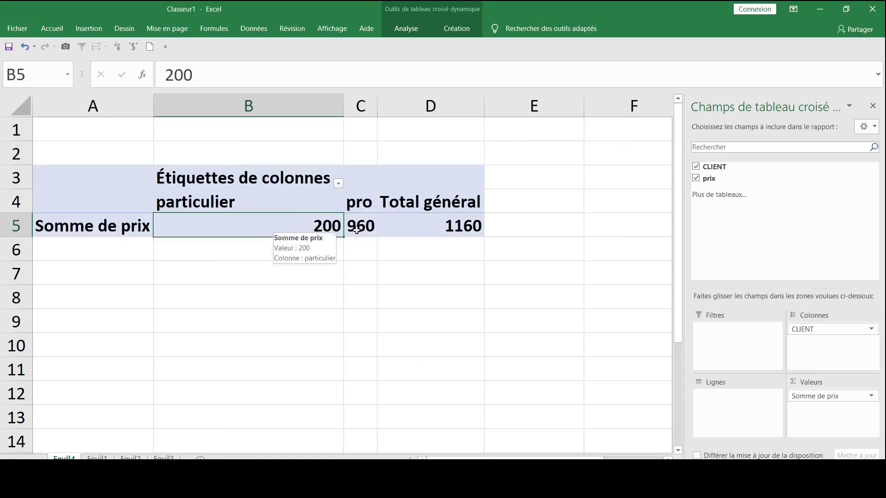
left_click(466, 229)
left_click(254, 217)
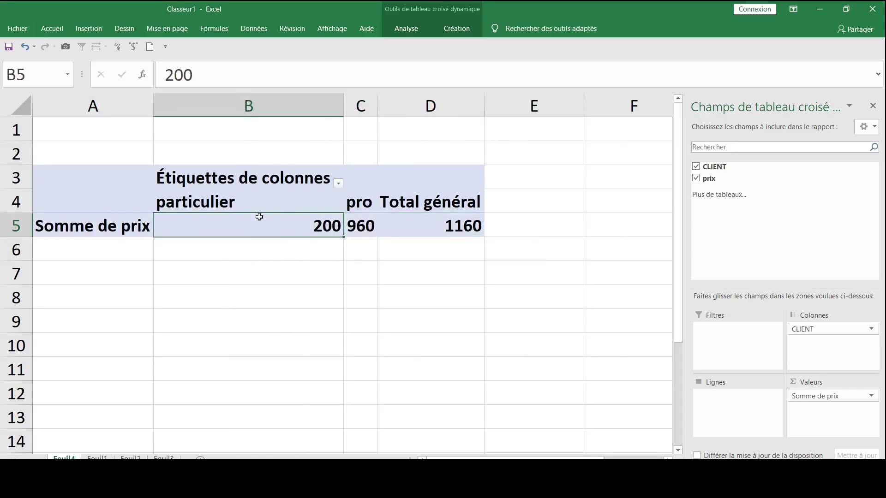
left_click(234, 183)
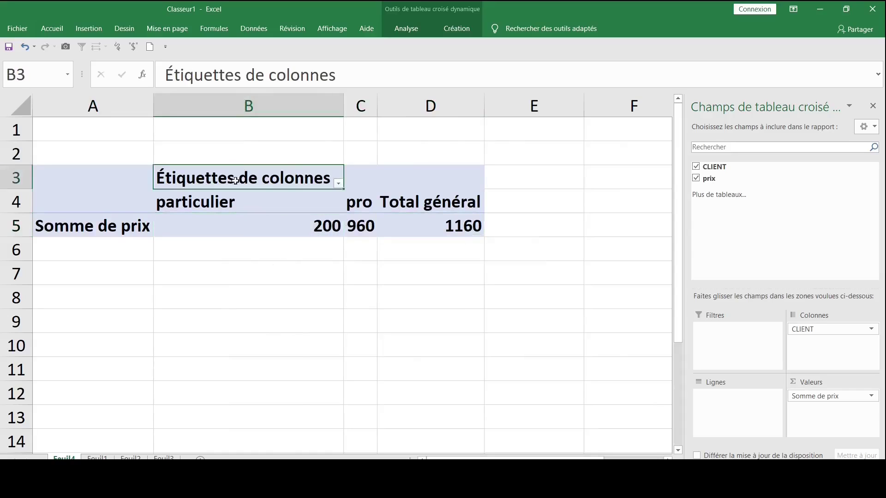
- Set the report layout to Afficher sous forme tabulaire so the header shows CLIENT
left_click(404, 30)
left_click(297, 190)
left_click(304, 184)
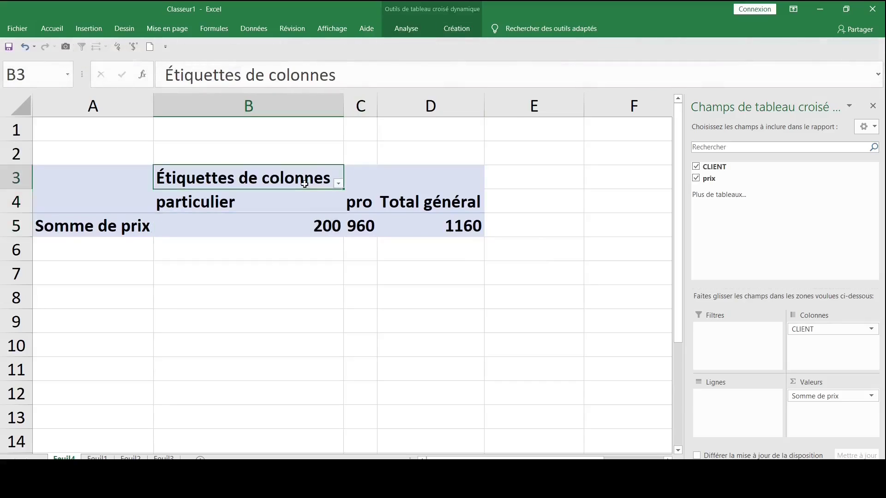
left_click(456, 29)
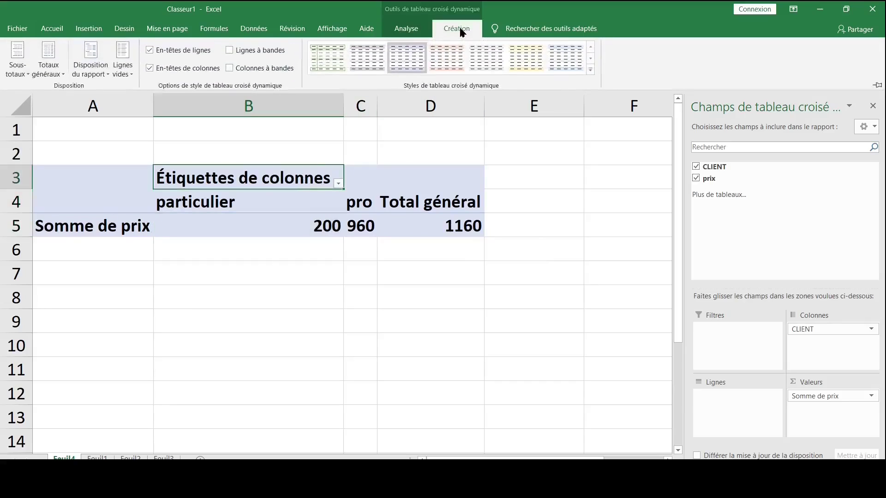
left_click(110, 74)
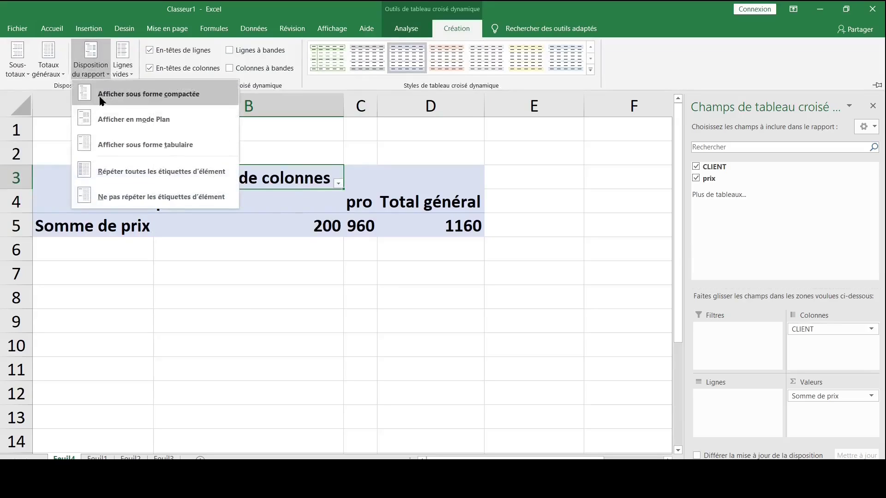
left_click(140, 145)
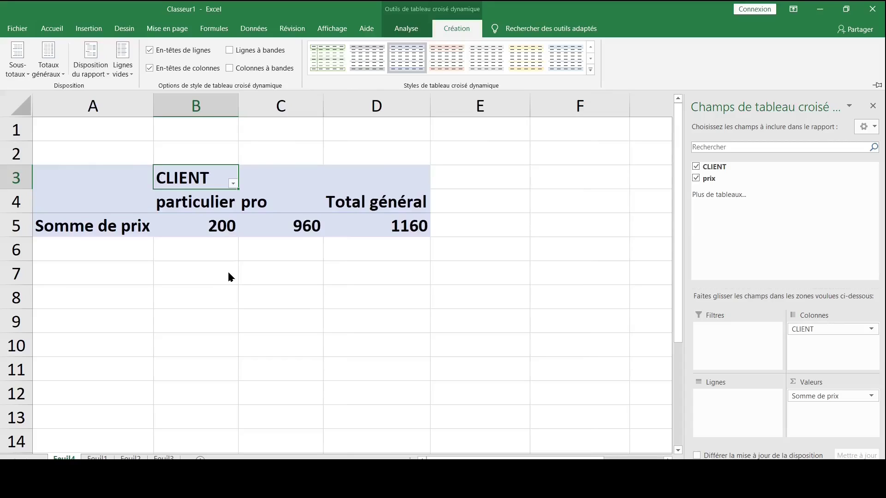
left_click(193, 225)
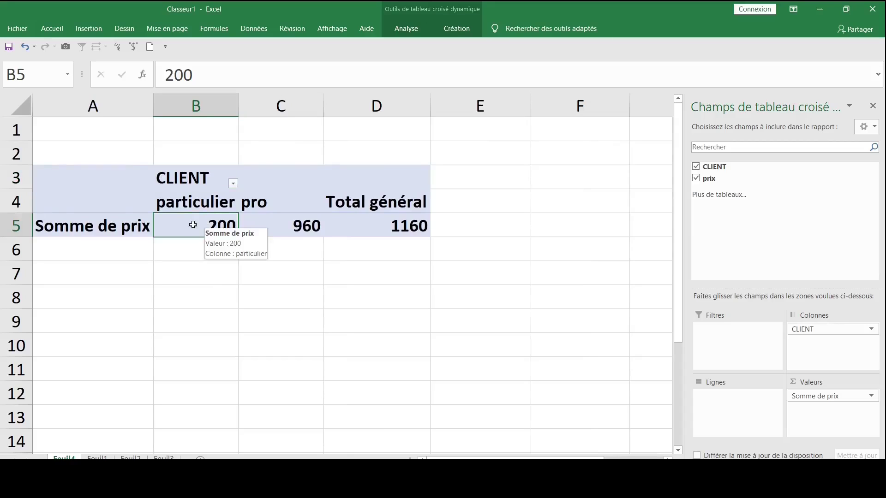
right_click(193, 224)
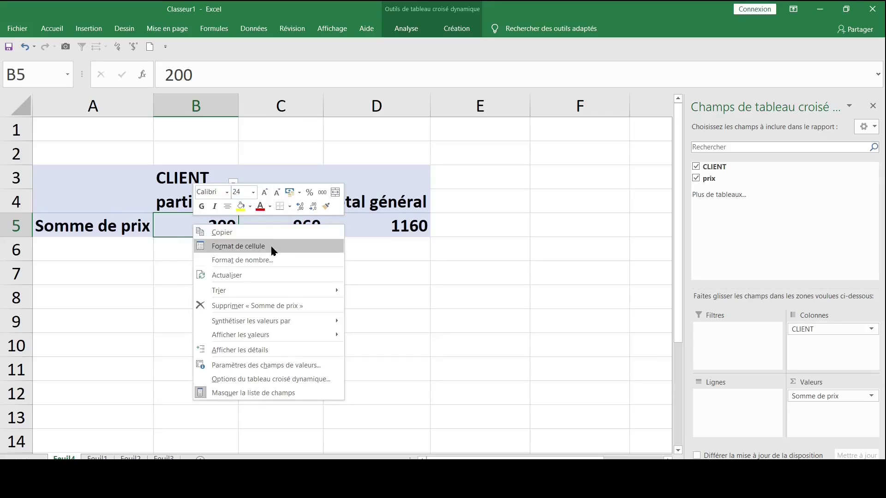
left_click(272, 250)
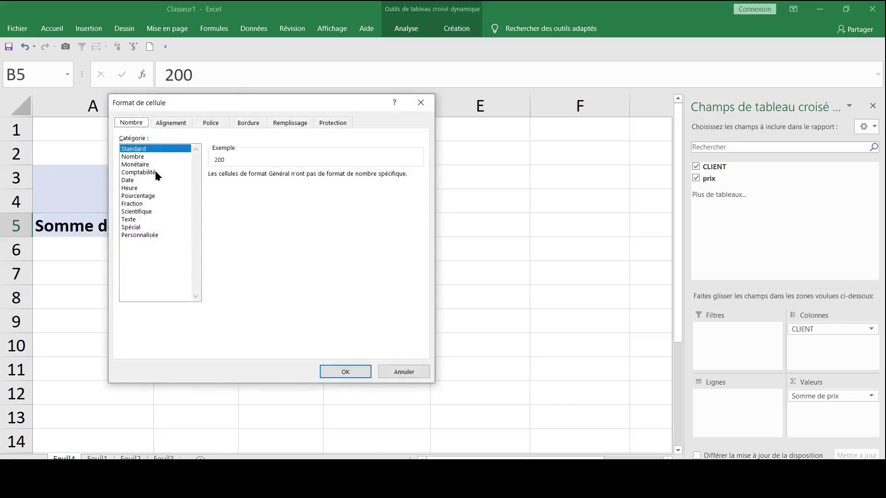
left_click(138, 165)
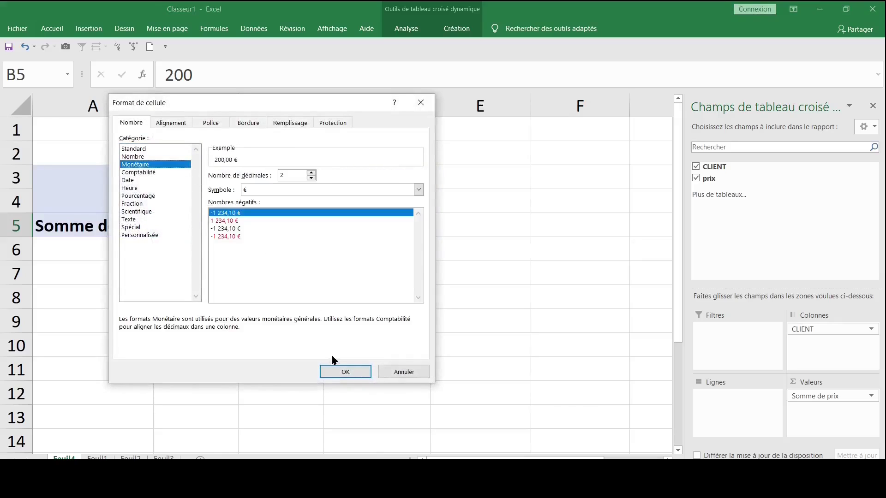
left_click(338, 372)
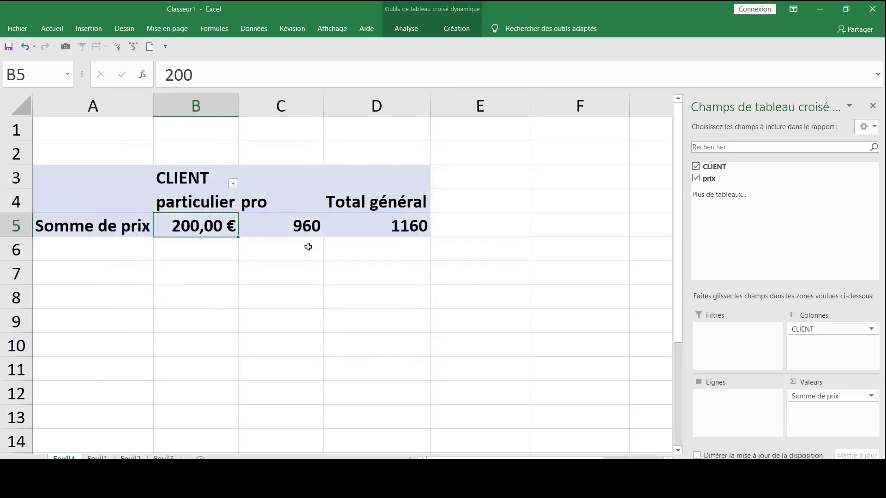
left_click(295, 230)
left_click(370, 229)
left_click(225, 224)
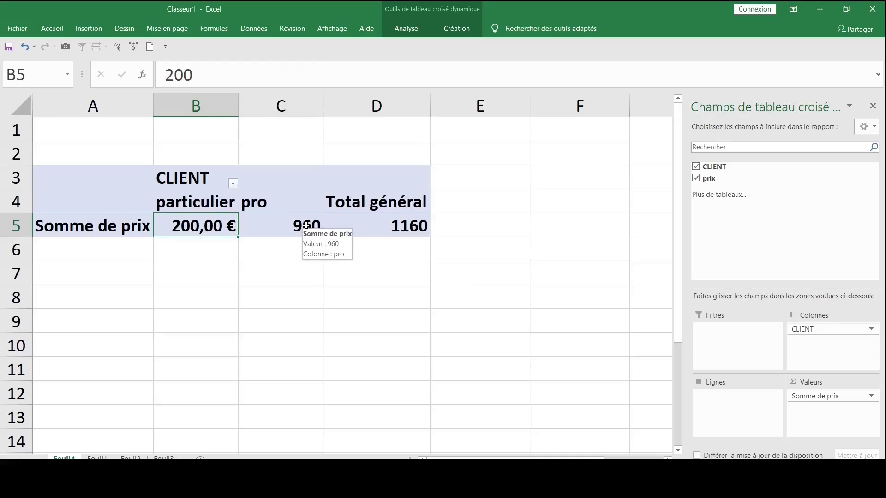
left_click(278, 228)
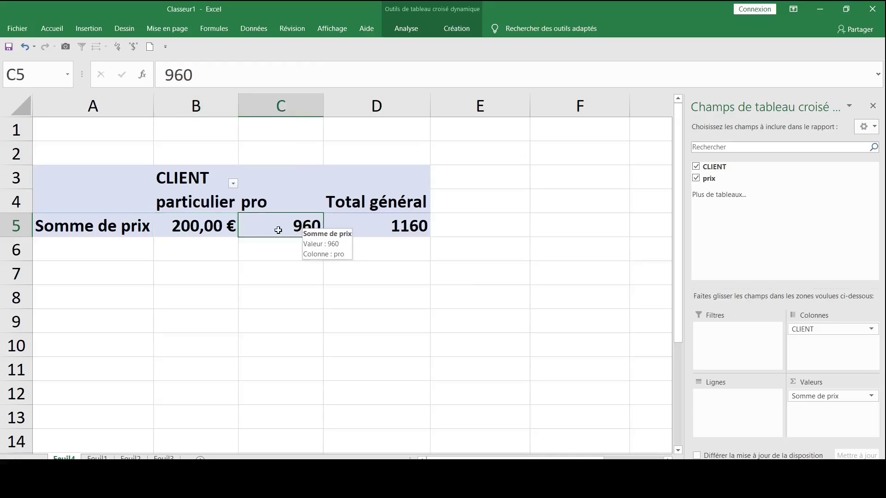
left_click(400, 229)
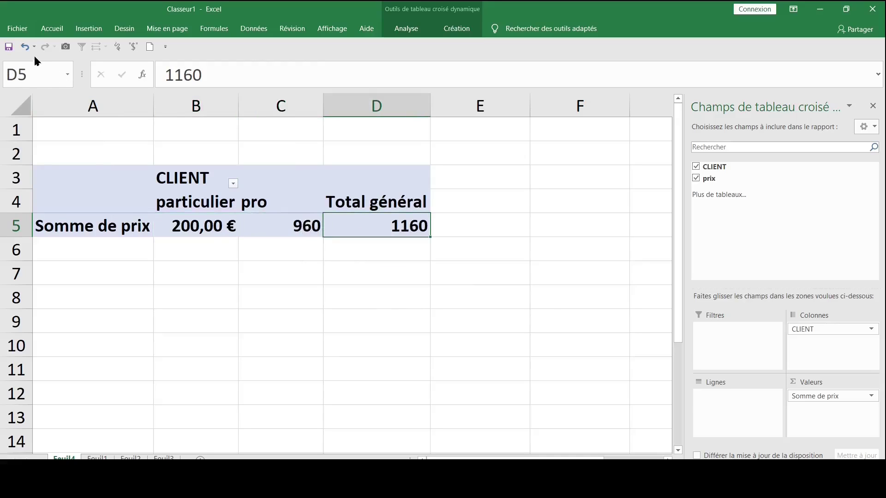
left_click(24, 47)
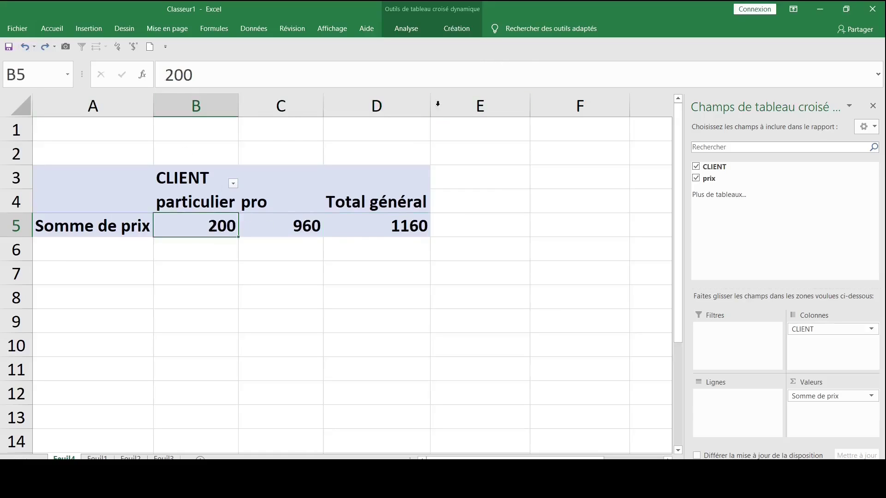
- Format the pivot price sums as Monétaire in € with 2 decimals
left_click(305, 227)
right_click(288, 228)
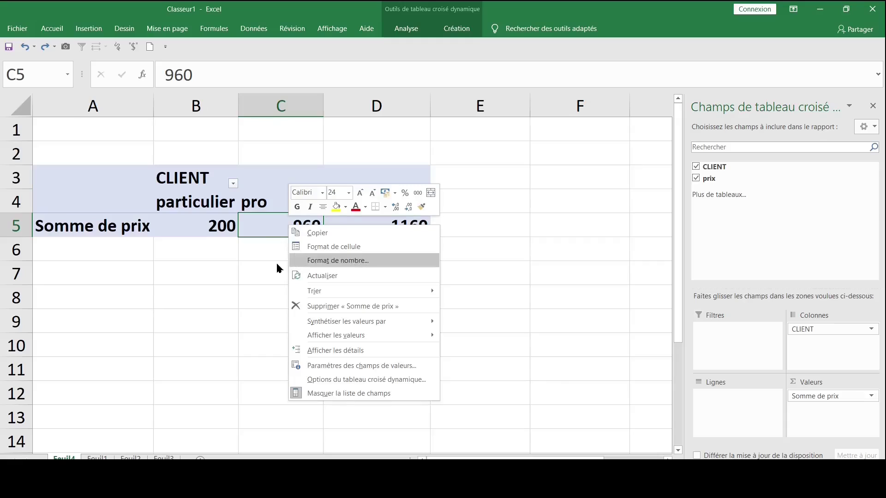
left_click(234, 268)
right_click(280, 231)
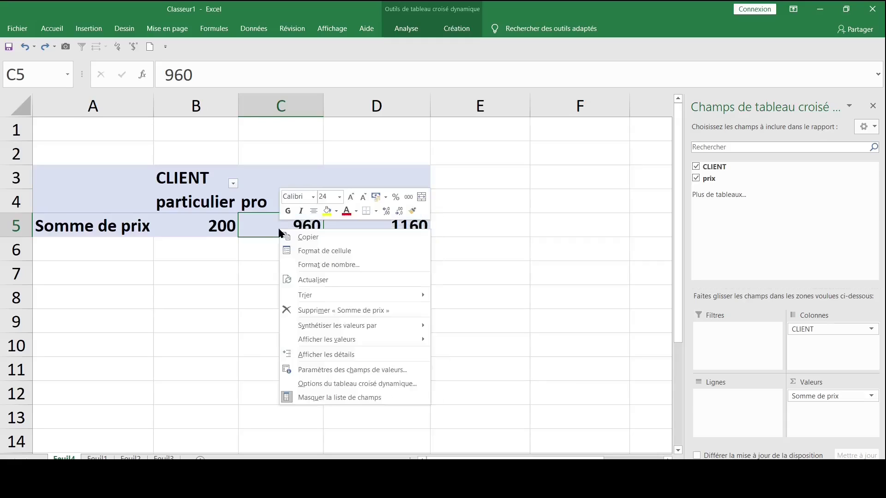
left_click(228, 281)
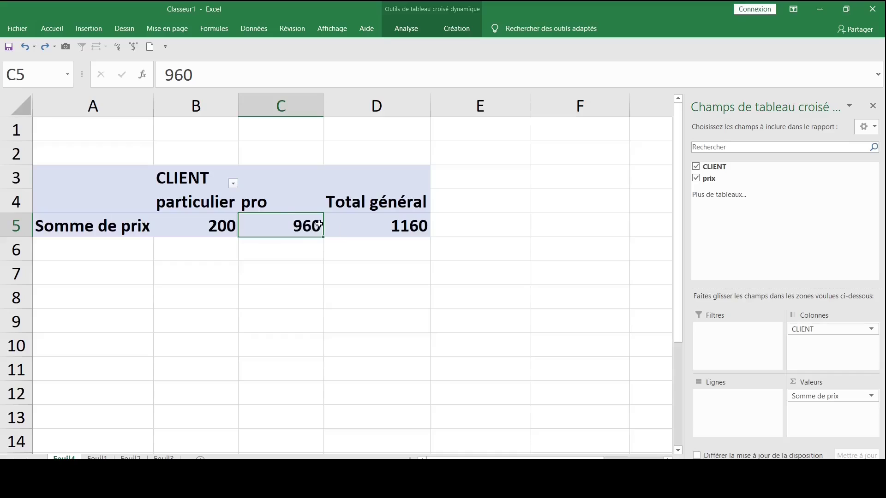
mouse_move(280, 226)
right_click(295, 225)
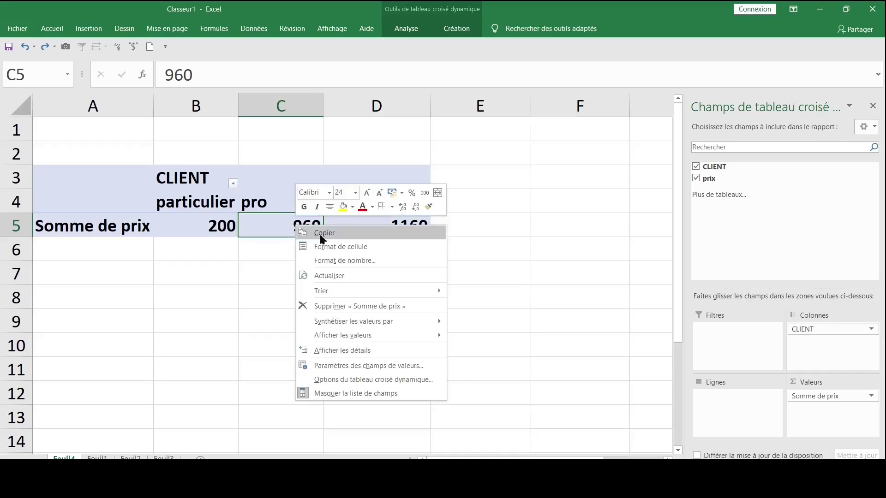
left_click(351, 261)
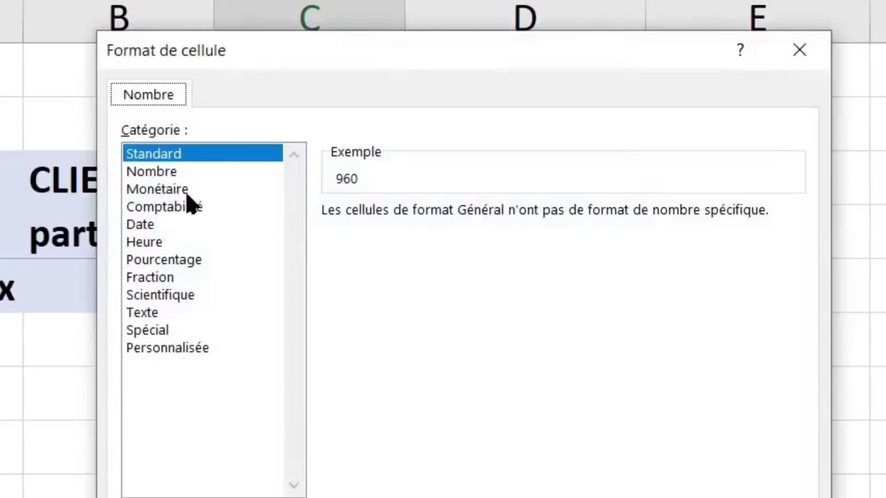
left_click(214, 183)
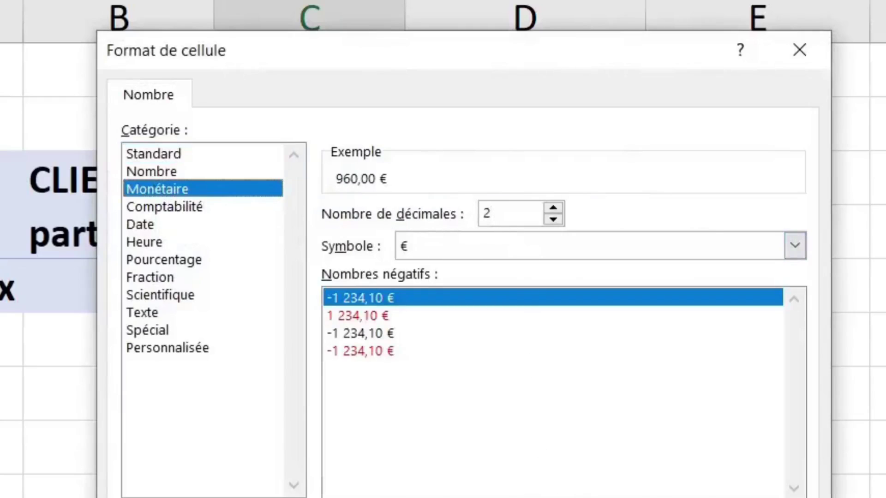
left_click(551, 496)
- Recheck the currency format and select the sums 200,00 €, 960,00 € and 1 160,00 €
left_click(273, 489)
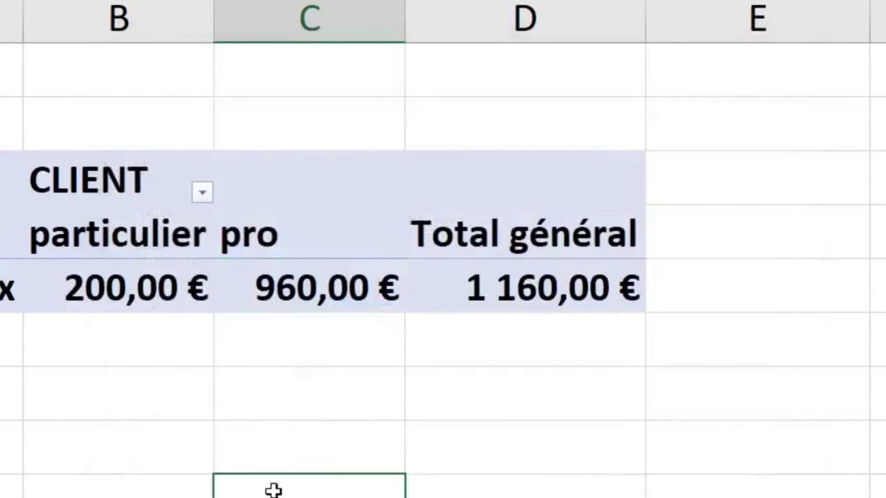
left_click(113, 286)
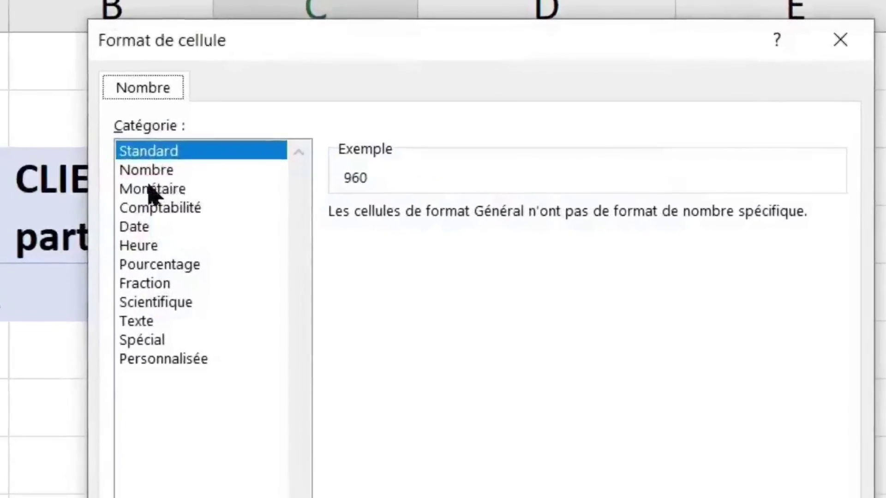
left_click(212, 185)
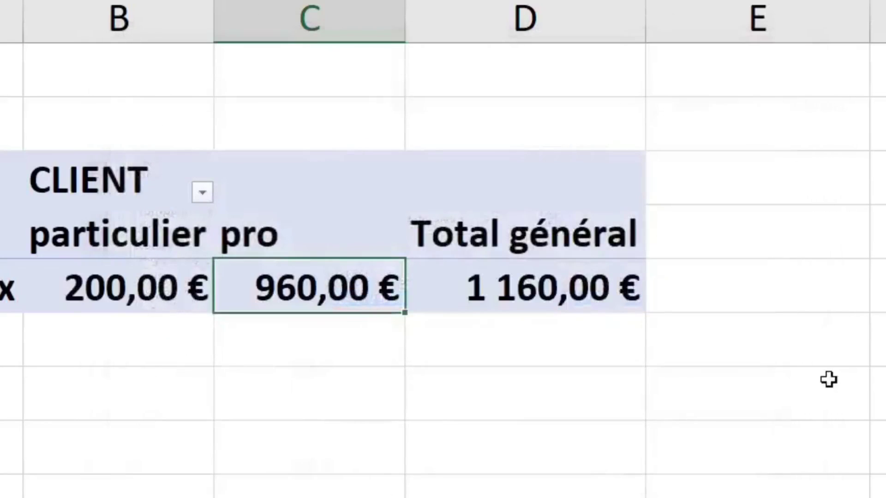
left_click(272, 488)
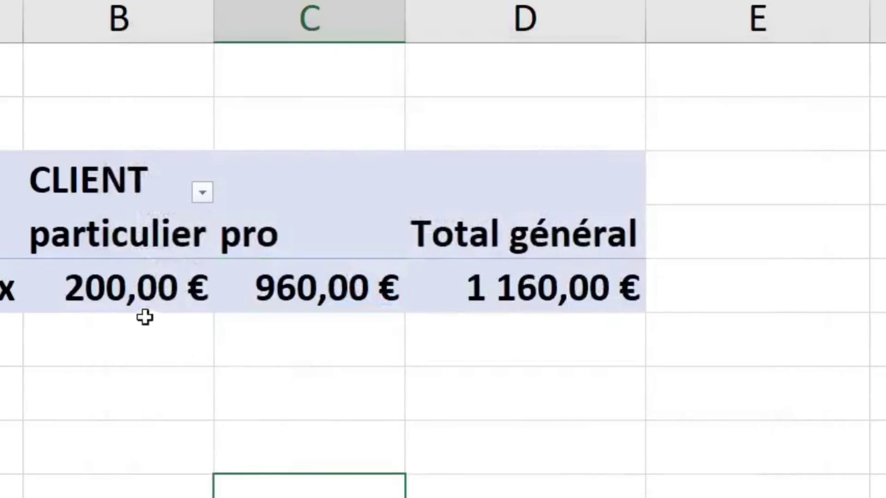
left_click(109, 285)
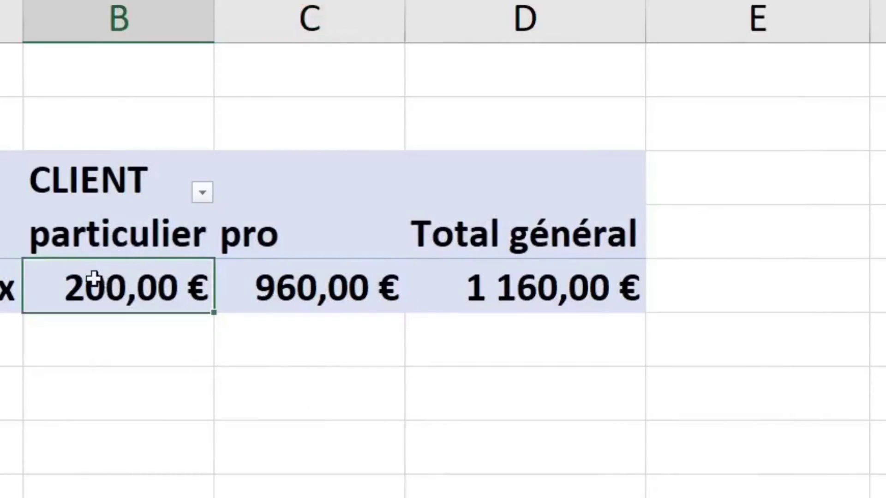
left_click_drag(95, 279, 546, 268)
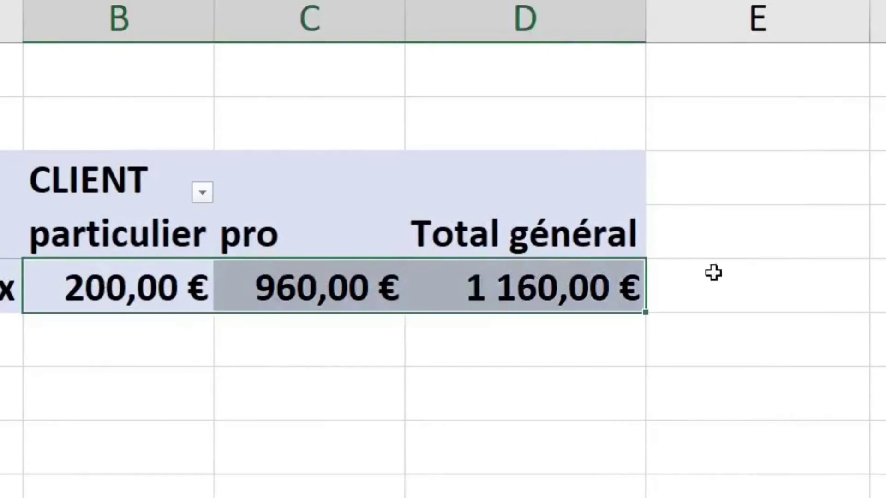
- Erase the CLIENT caption in B3 above particulier and pro
left_click(146, 225)
left_click(211, 202)
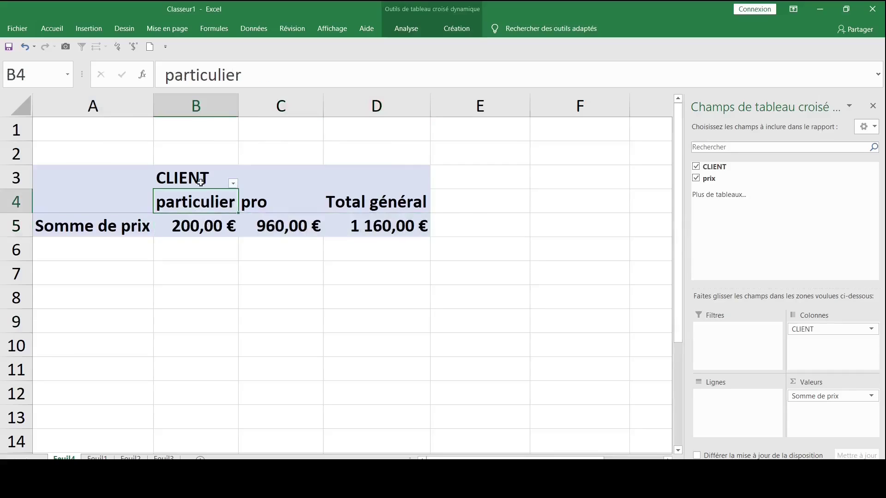
left_click(198, 180)
key("BackSpace")
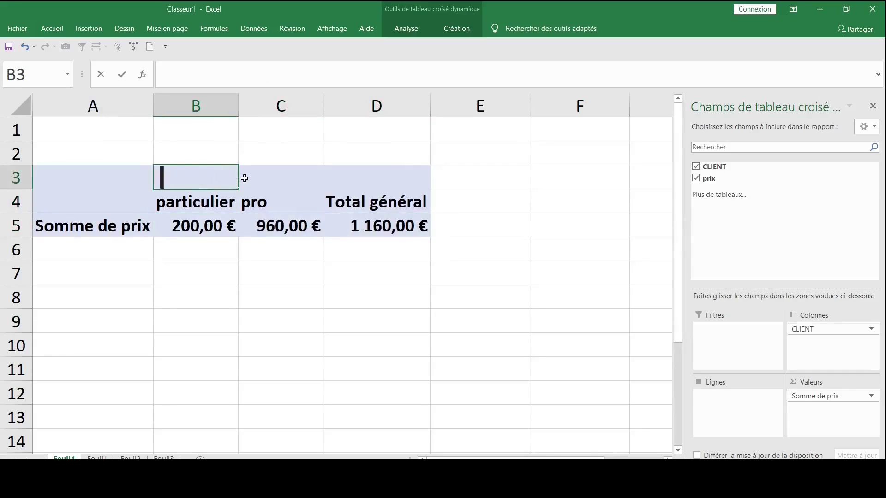
left_click(242, 272)
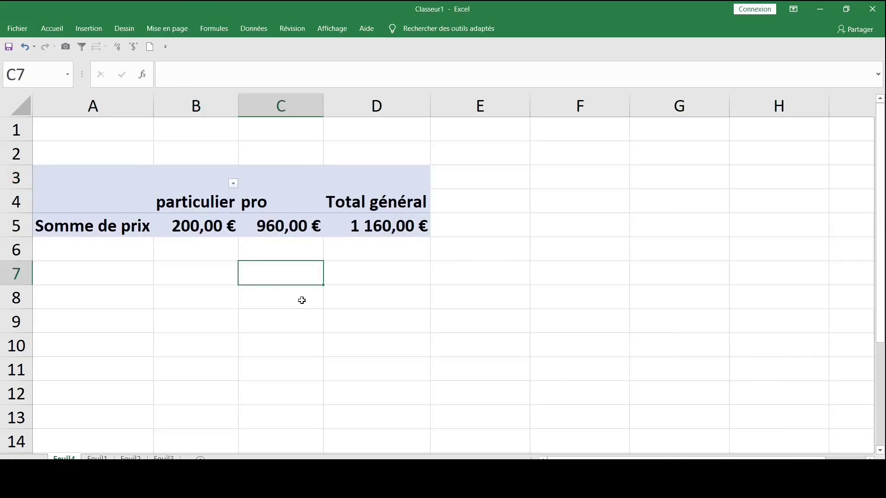
left_click(204, 230)
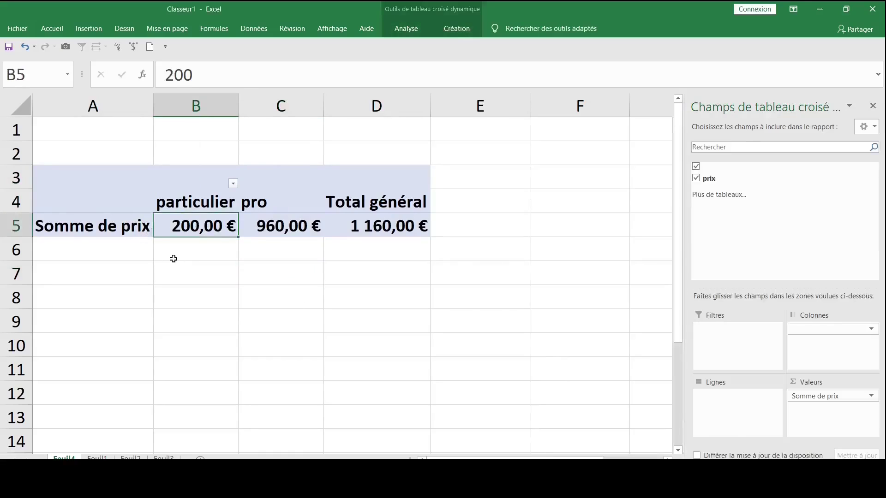
left_click(112, 227)
left_click(134, 247)
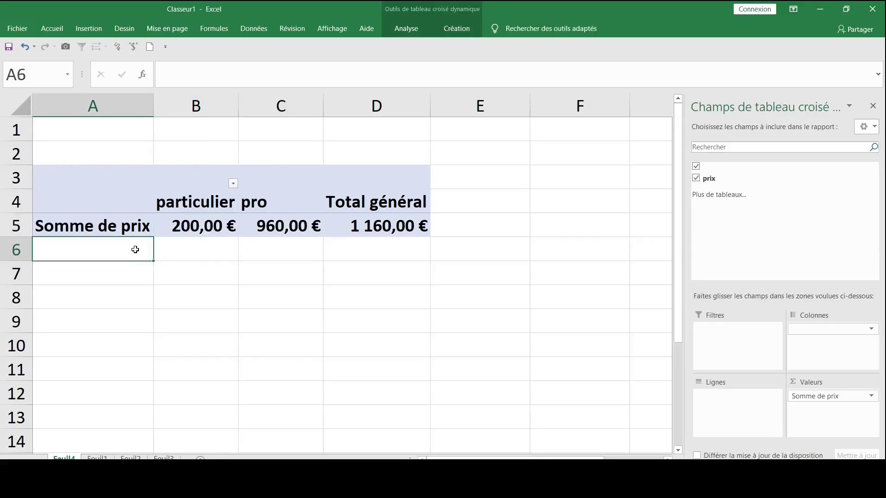
left_click(221, 225)
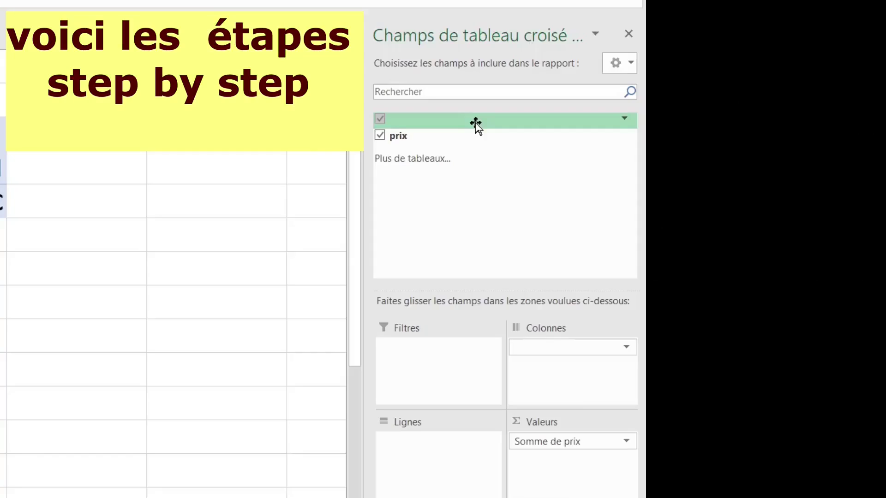
- Move client types into Lignes and add a Nombre de client count to Valeurs
left_click_drag(476, 125, 416, 457)
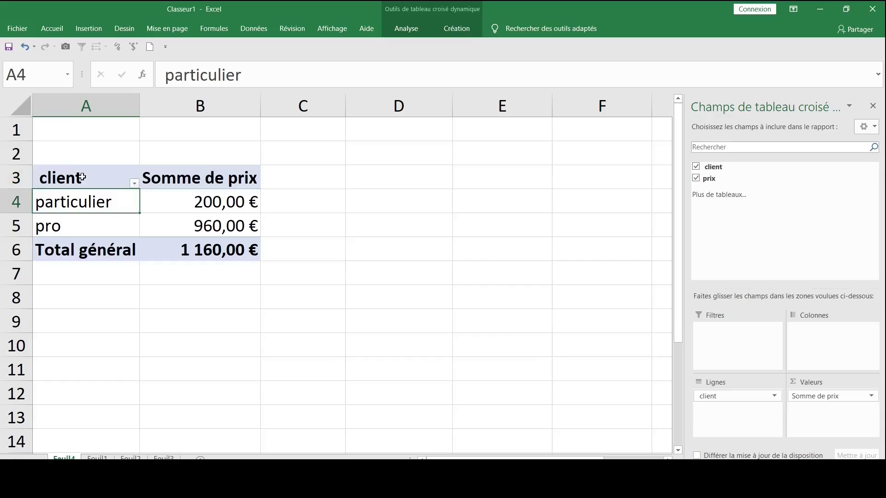
left_click(239, 296)
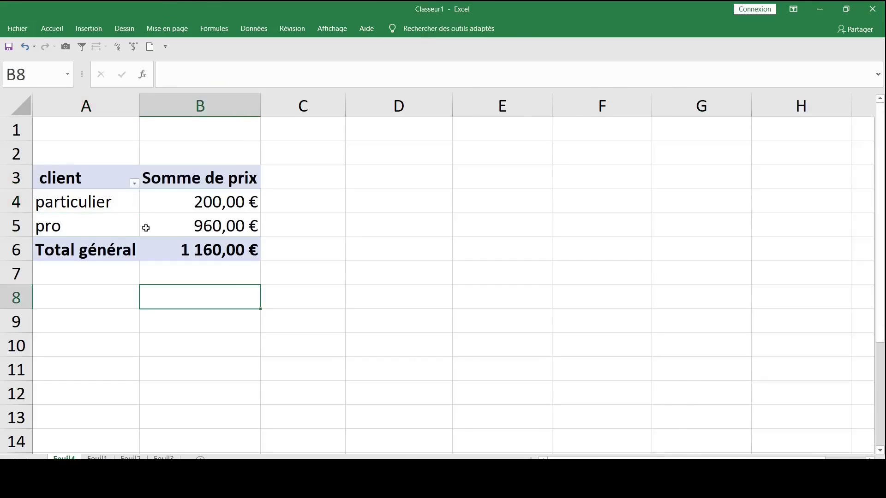
left_click(81, 179)
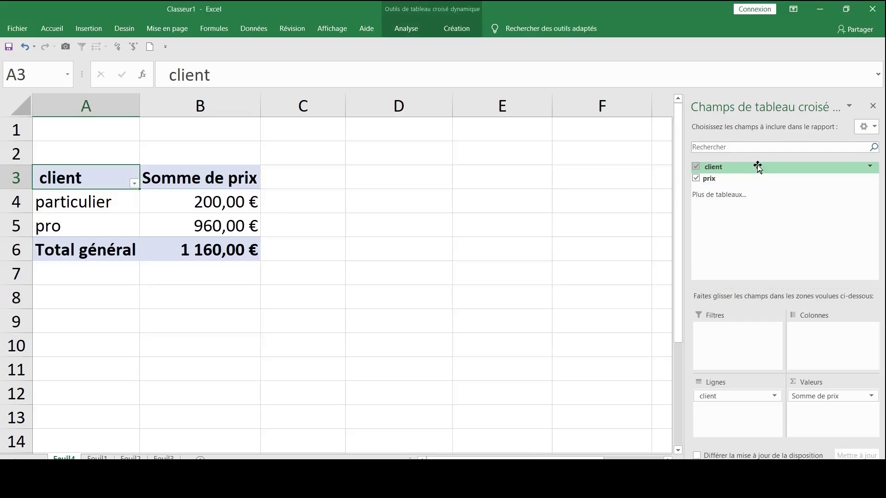
left_click_drag(758, 167, 853, 418)
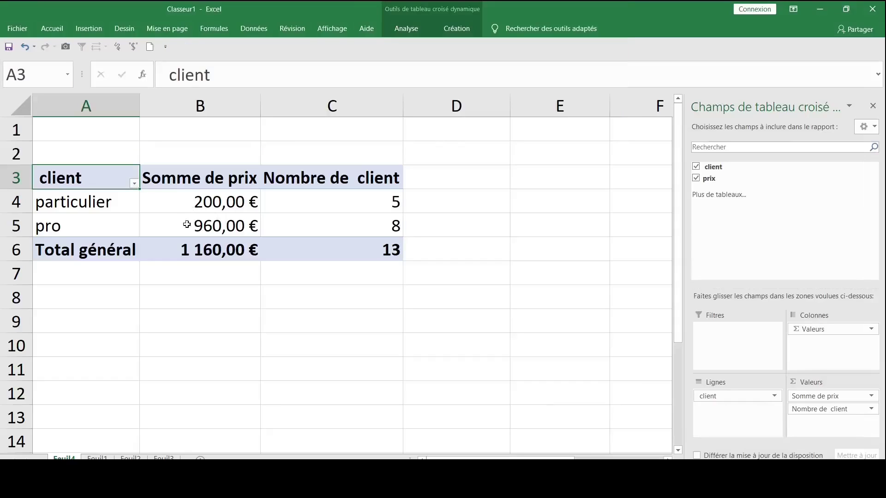
- Check the row values: 200,00 € price sum and client counts 5 and 8
left_click(118, 203)
left_click(200, 197)
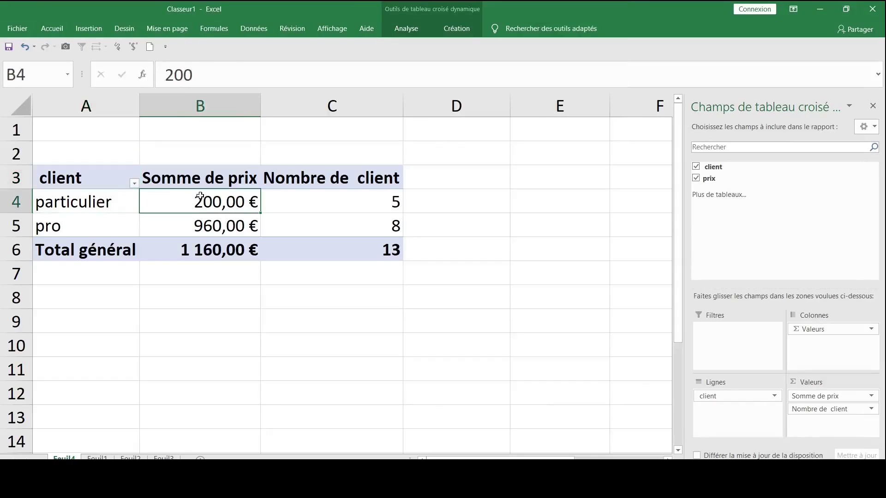
left_click(212, 184)
left_click(188, 203)
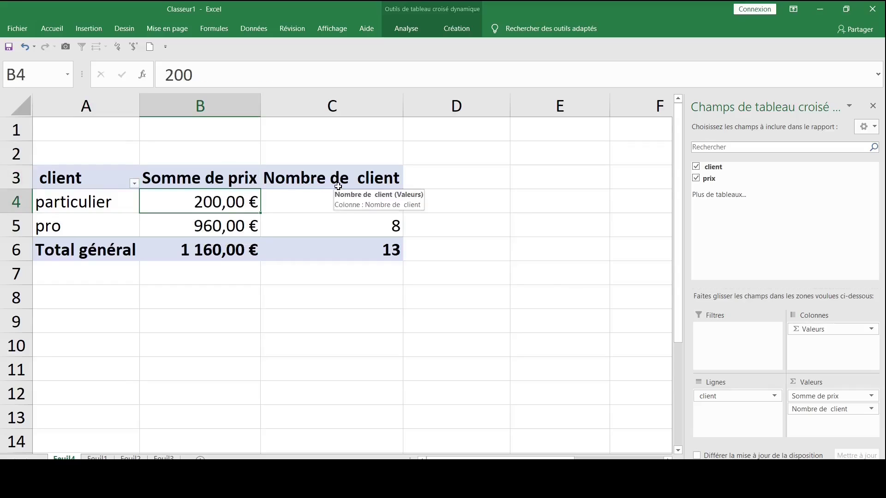
left_click(346, 199)
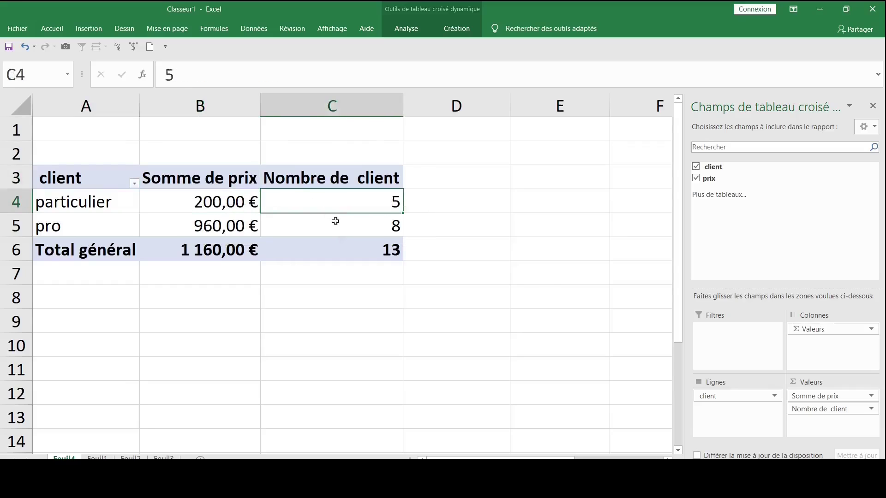
left_click(342, 223)
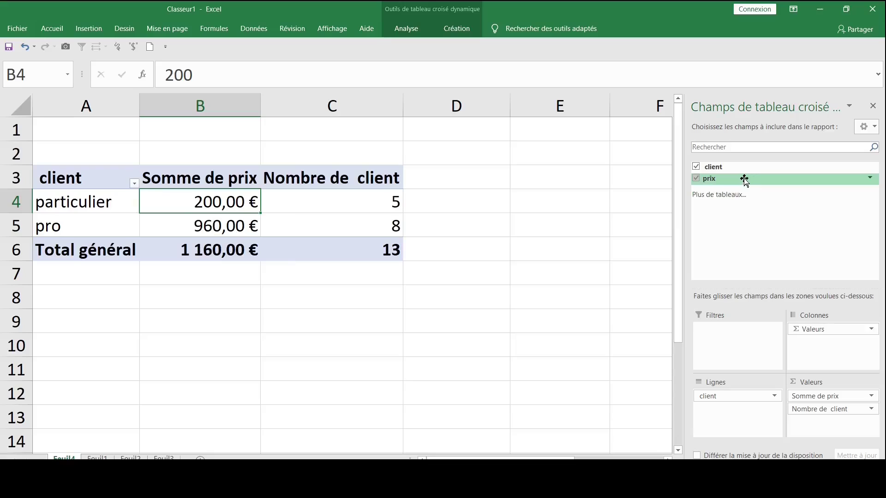
- Add prix again as Somme de prix2 and label it '% prix' in D2
left_click_drag(744, 179, 819, 423)
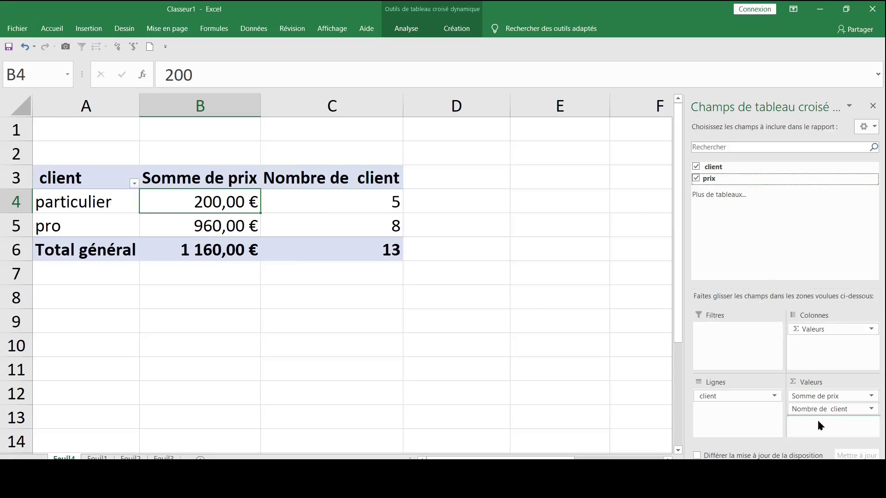
left_click(483, 177)
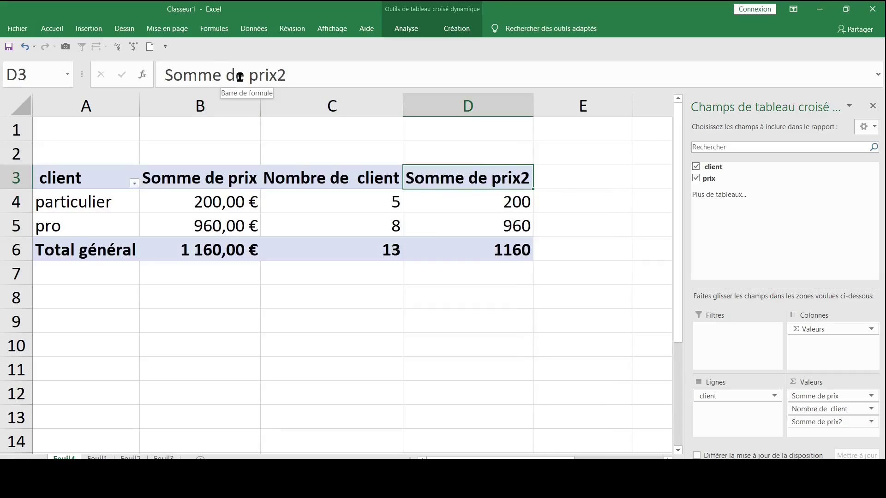
key("Up")
type("% p")
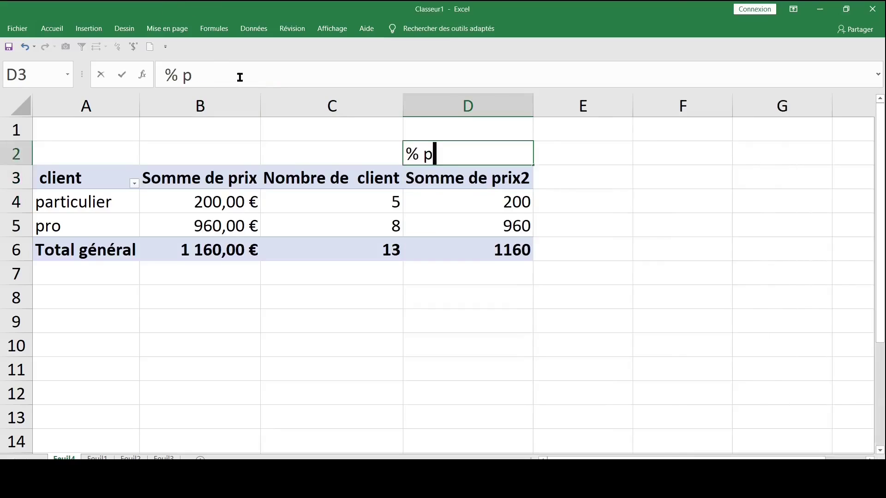
type("rix")
left_click(574, 260)
- Show Somme de prix2 as % du total de la colonne: 17,24%, 82,76%, 100,00%
left_click(467, 201)
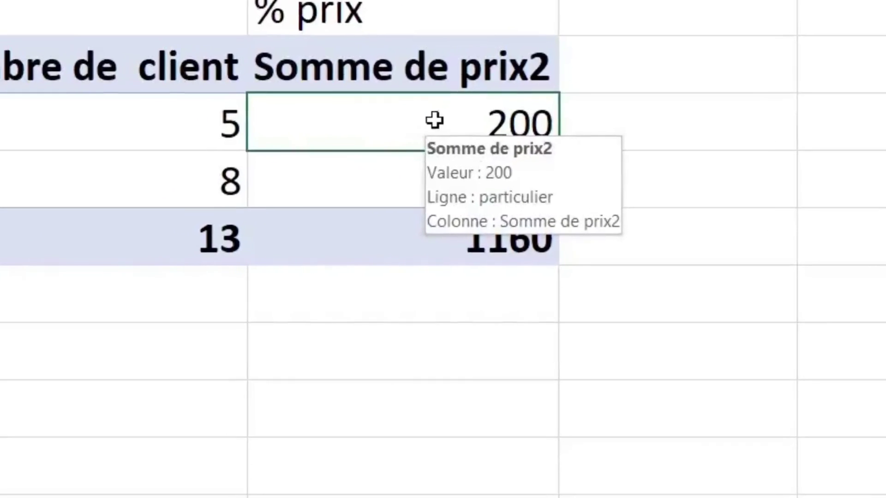
right_click(381, 99)
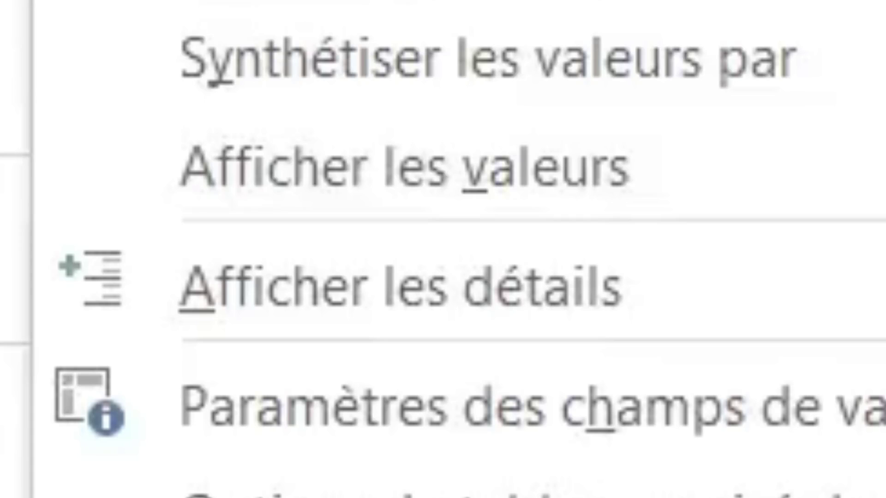
mouse_move(428, 275)
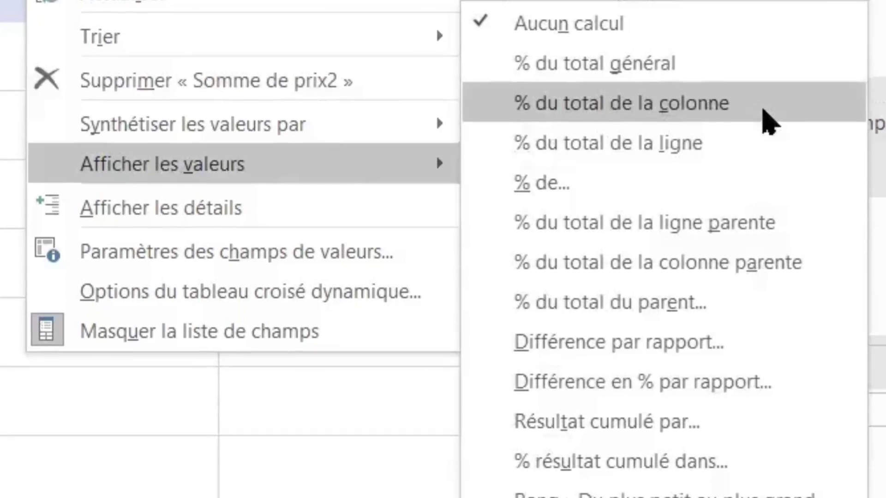
left_click(738, 189)
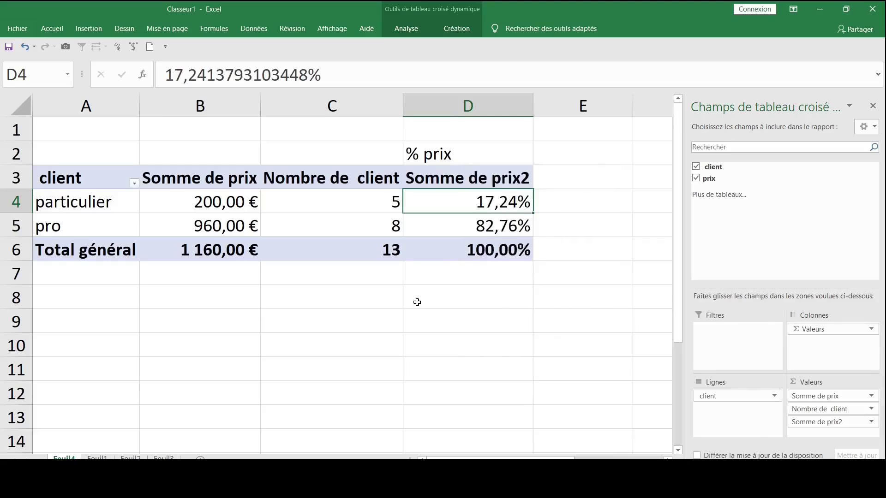
left_click(401, 302)
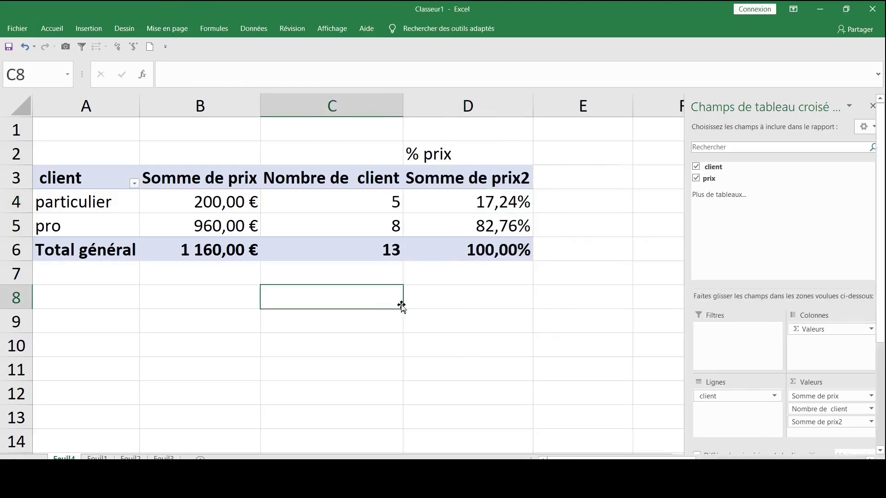
left_click(526, 207)
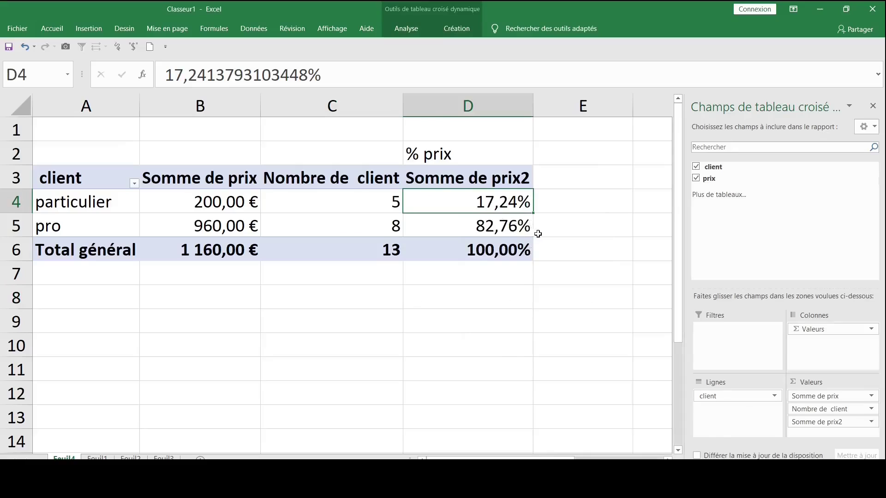
mouse_move(502, 226)
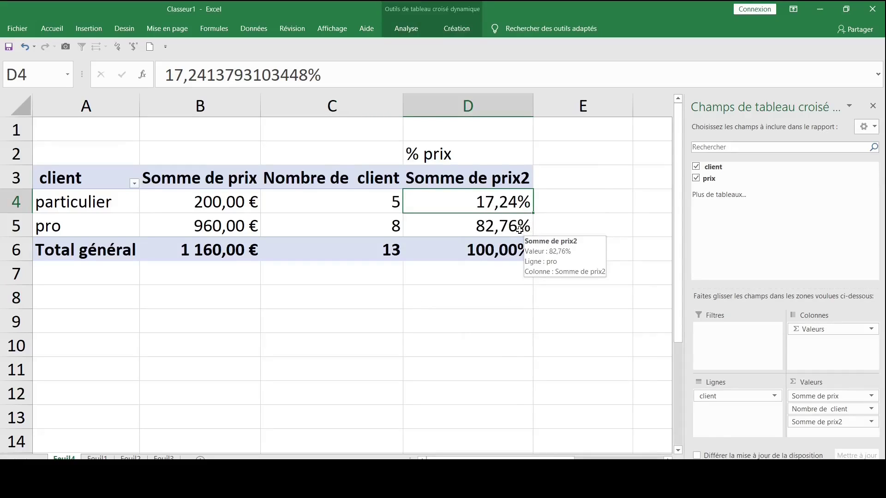
left_click(277, 264)
left_click(234, 223)
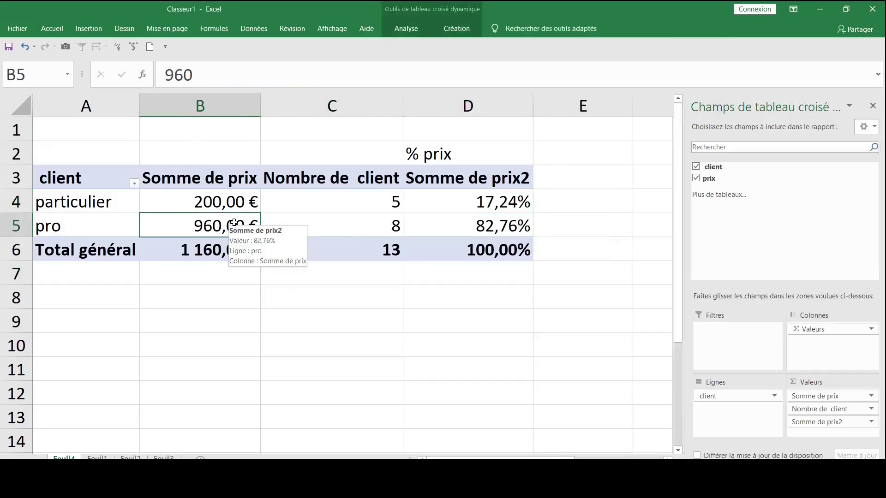